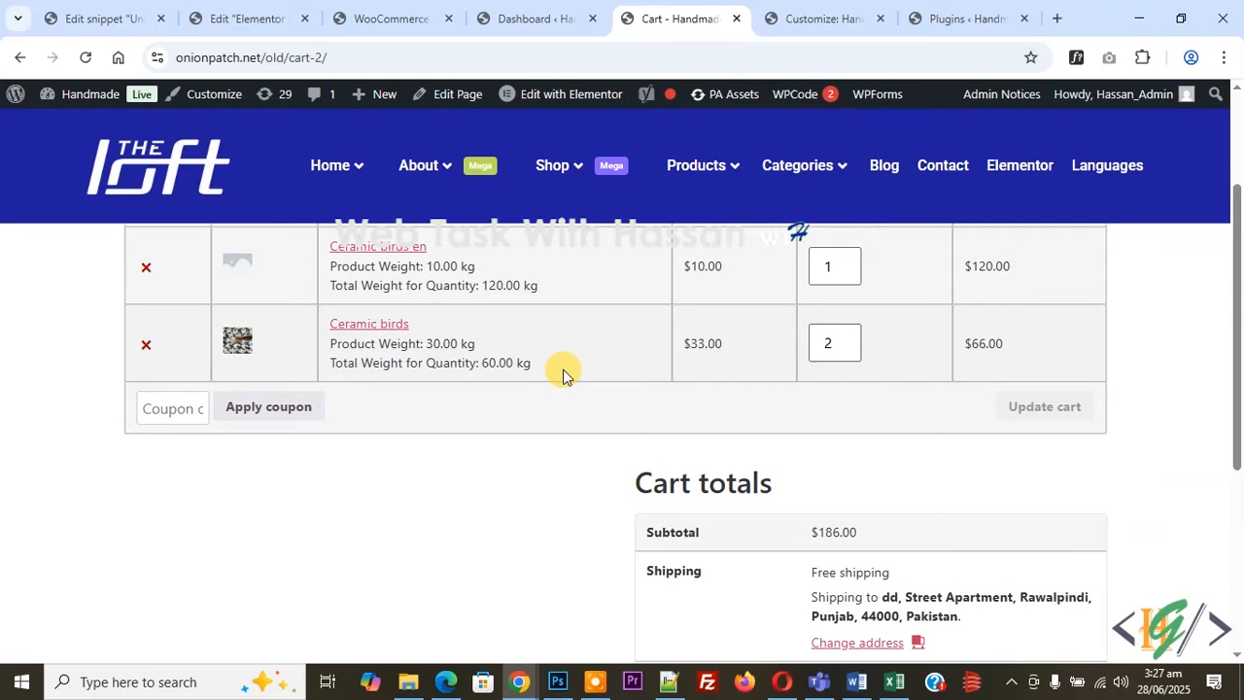
Review the cart's product weights and totals, then switch to the WordPress dashboard.
scroll(569, 371, down, 1)
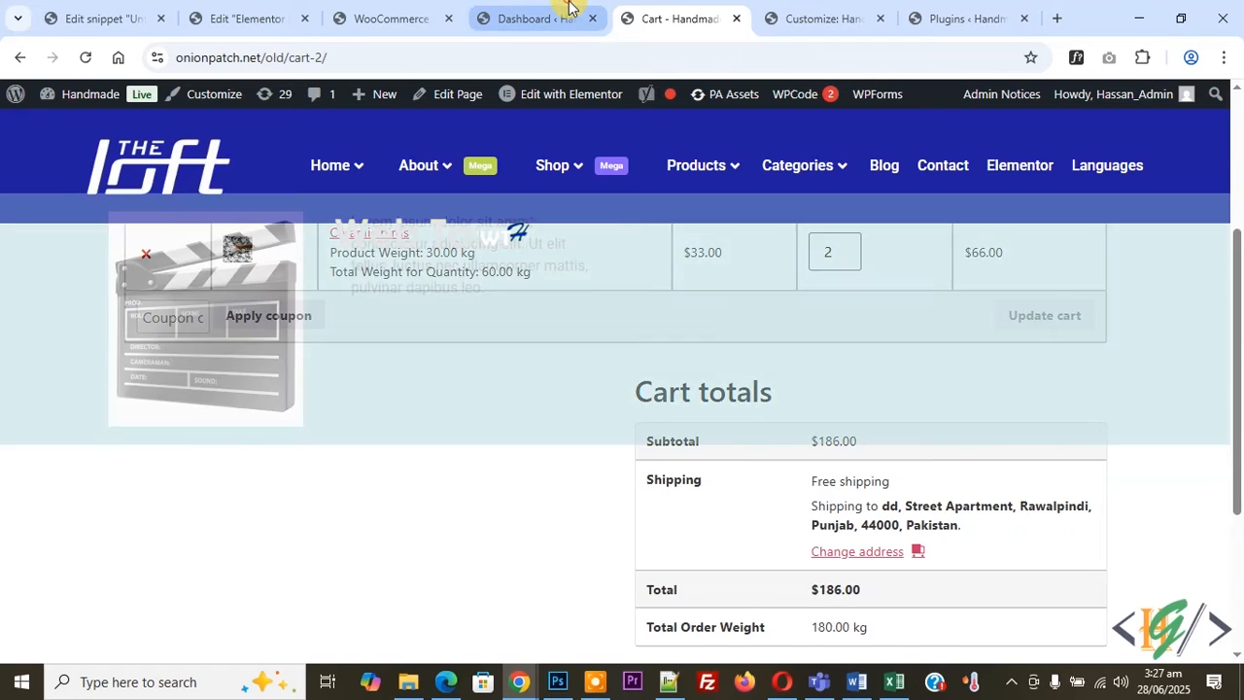
click(559, 19)
scroll(361, 131, down, 2)
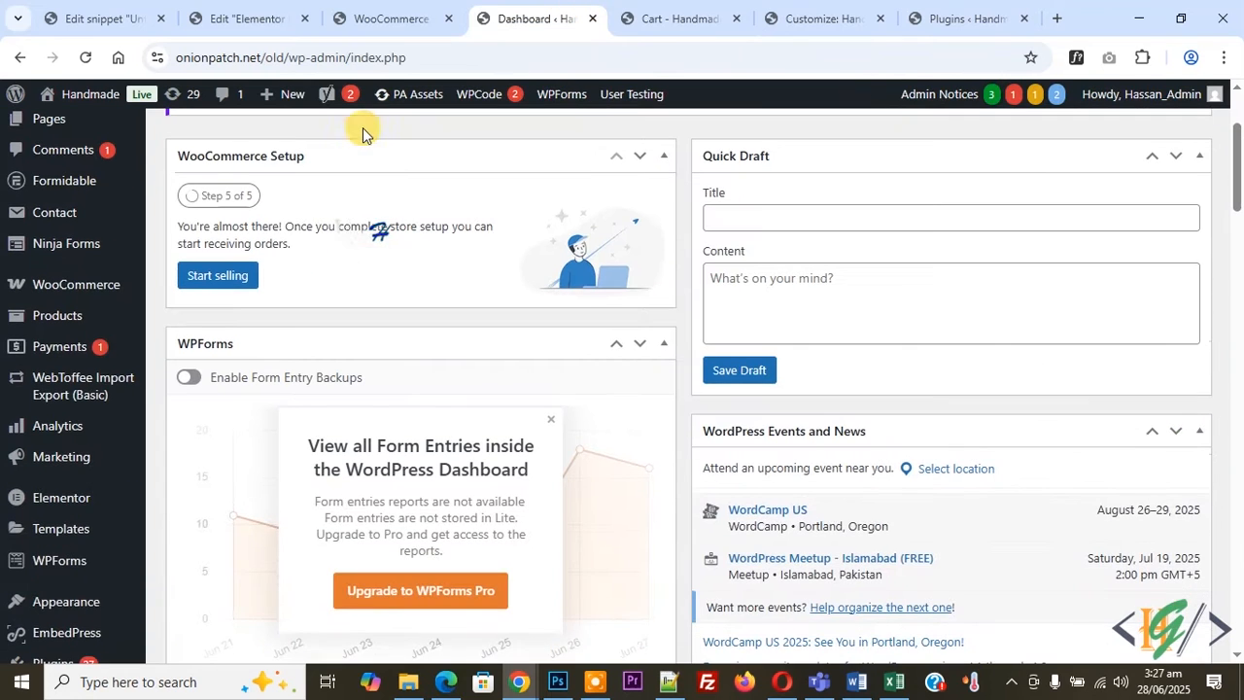
scroll(370, 194, down, 3)
mouse_move(126, 389)
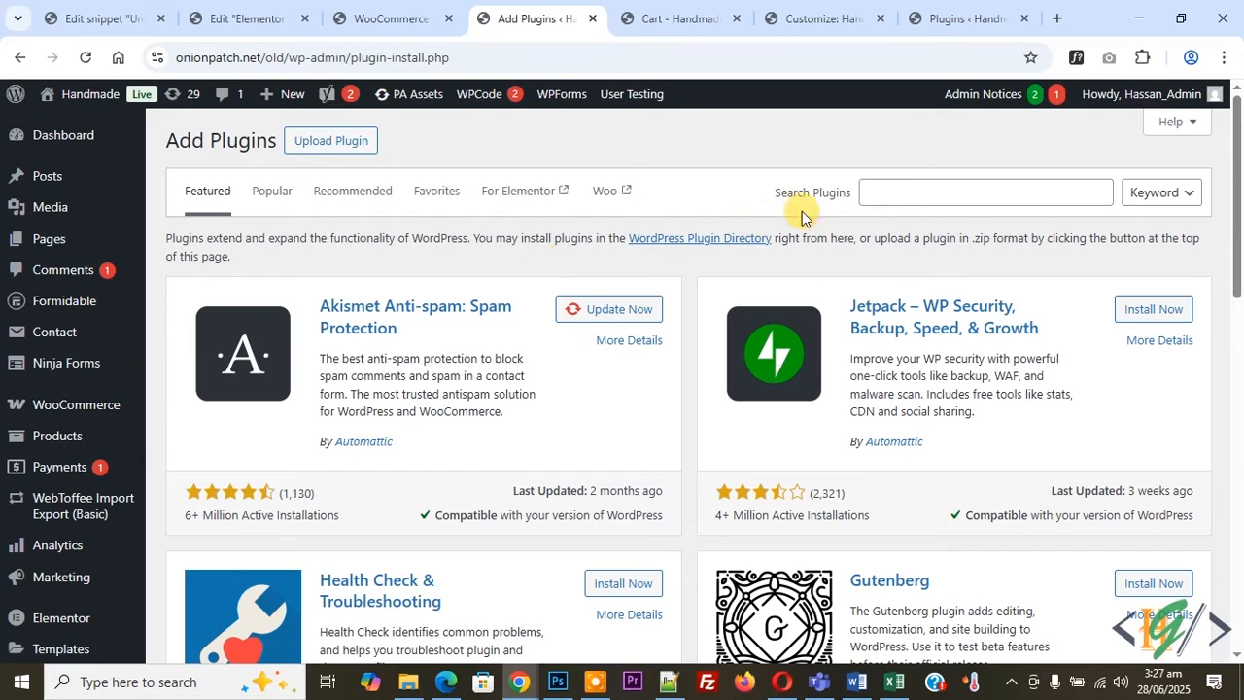
Search the plugin directory for "WooCommerce Weight Based Shipping".
click(894, 181)
text(WooCommerce Weight Based Shipping)
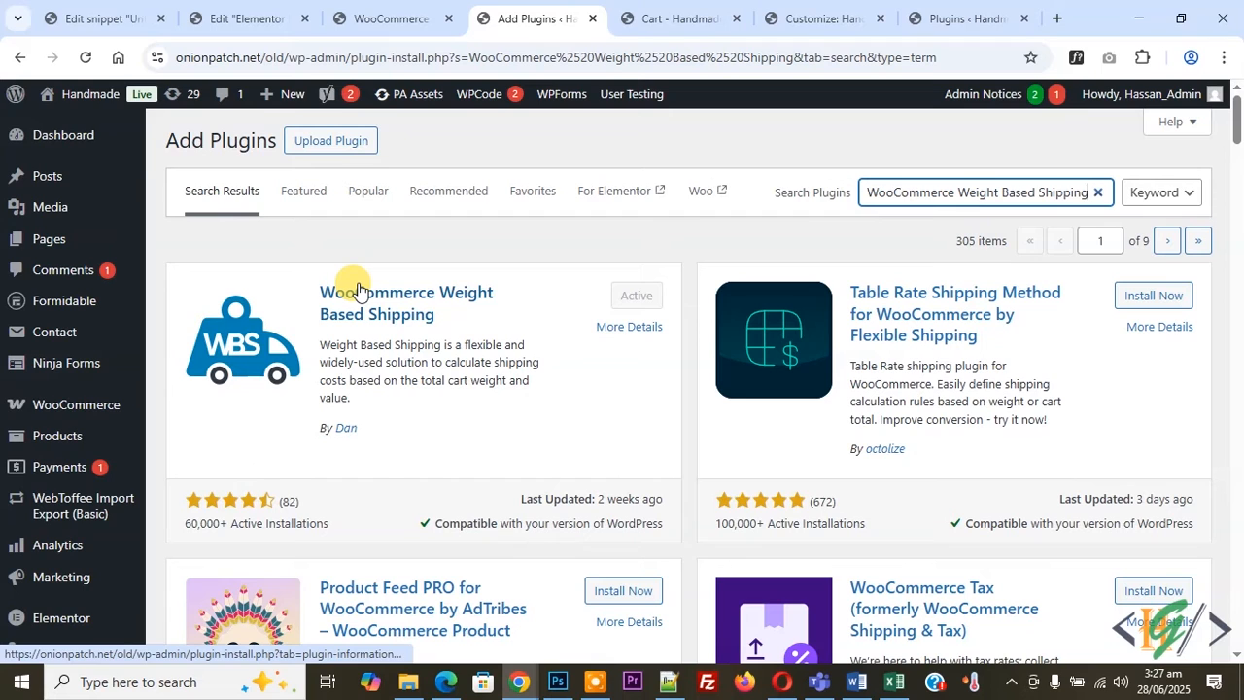
Open WooCommerce settings and set the selling locations to Sell to specific countries.
mouse_move(78, 405)
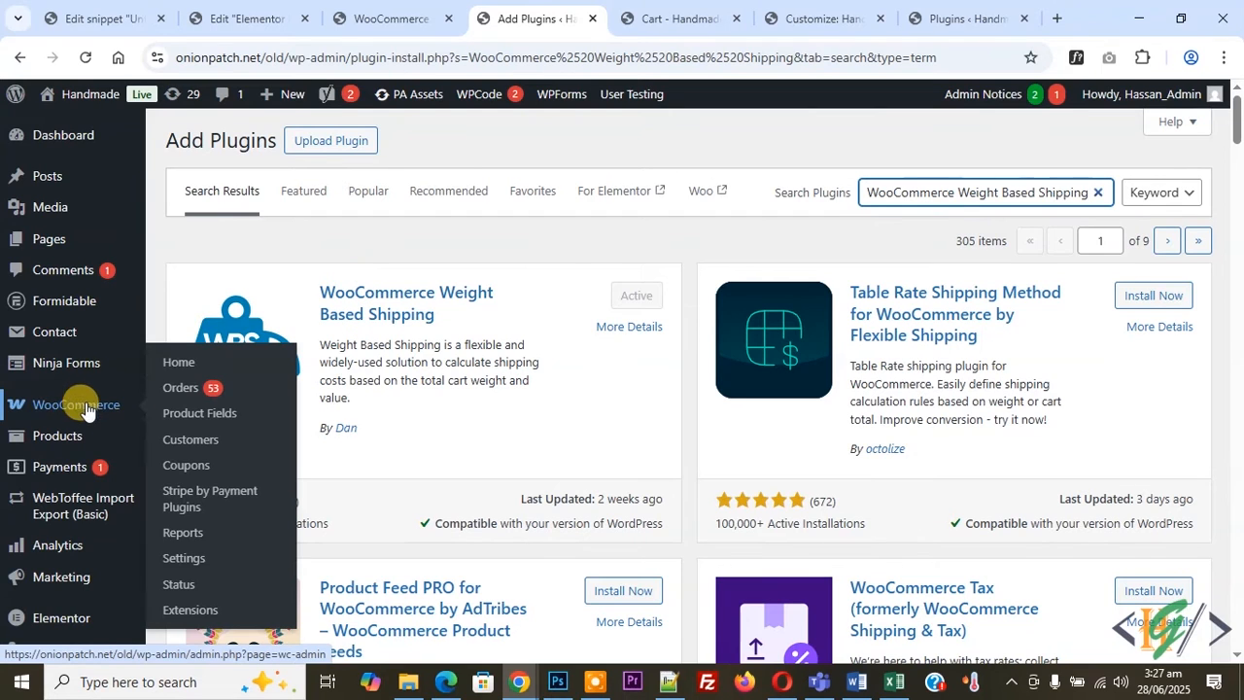
click(184, 557)
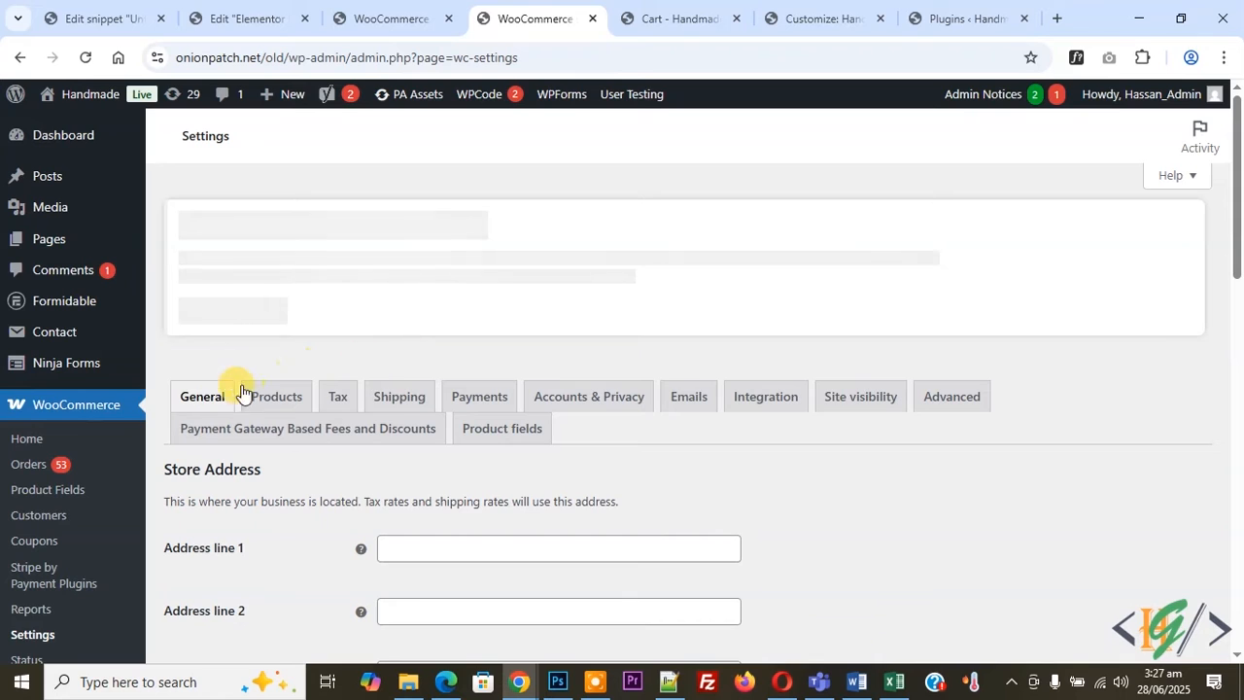
scroll(383, 359, down, 5)
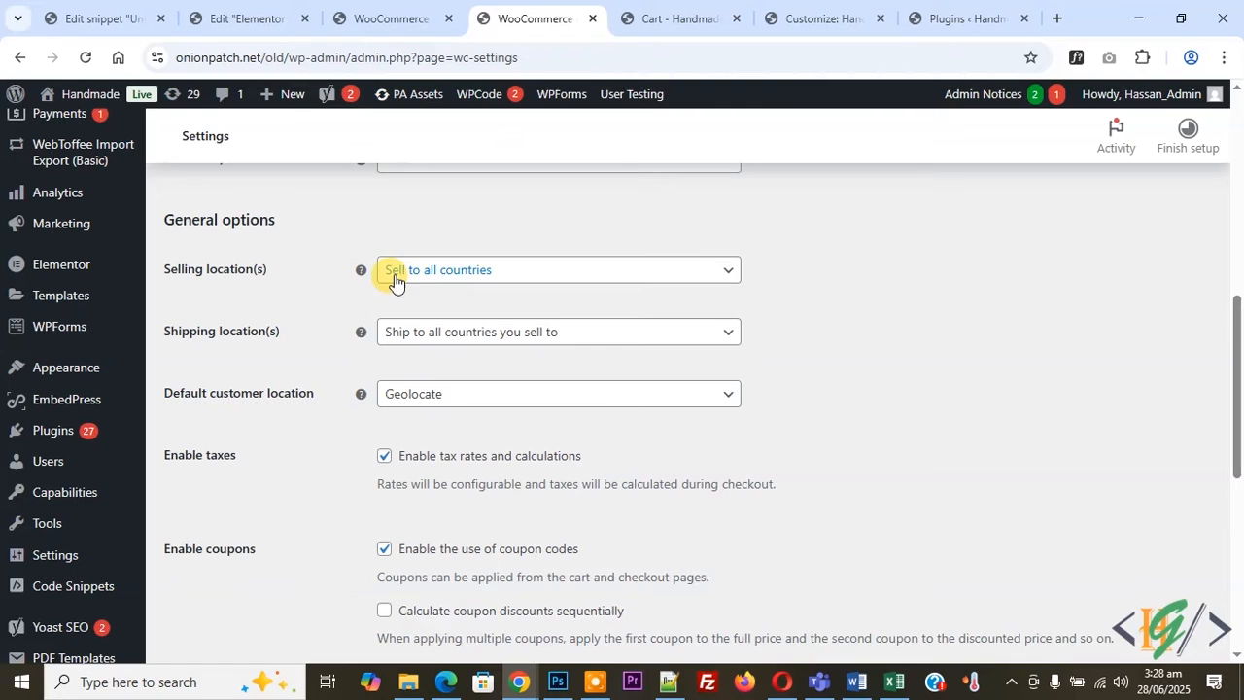
click(455, 281)
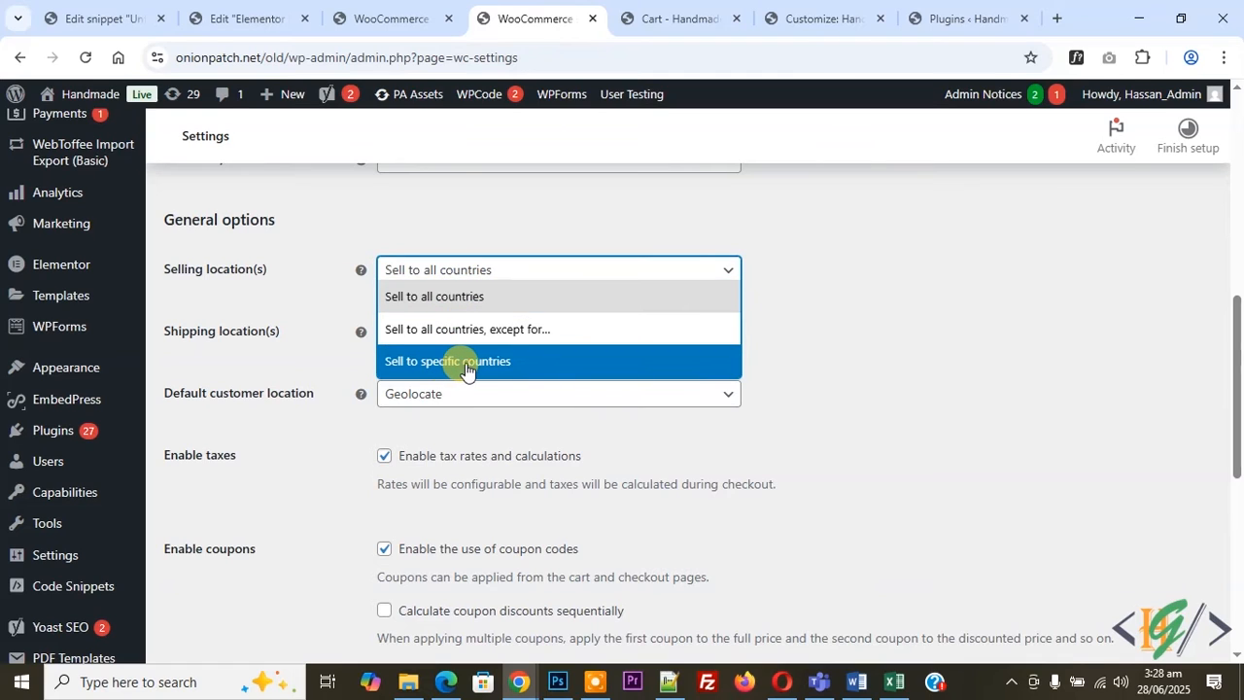
click(459, 364)
Add Pakistan to the countries the store sells to.
click(458, 334)
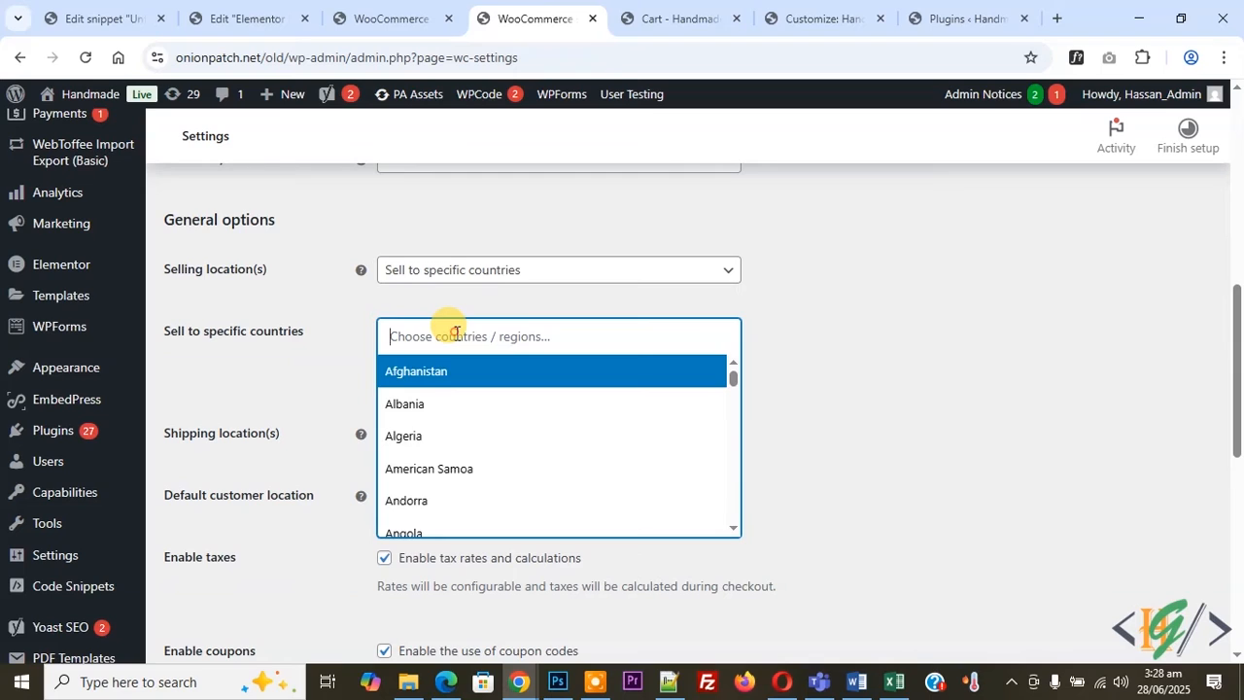
text(Paki)
click(457, 371)
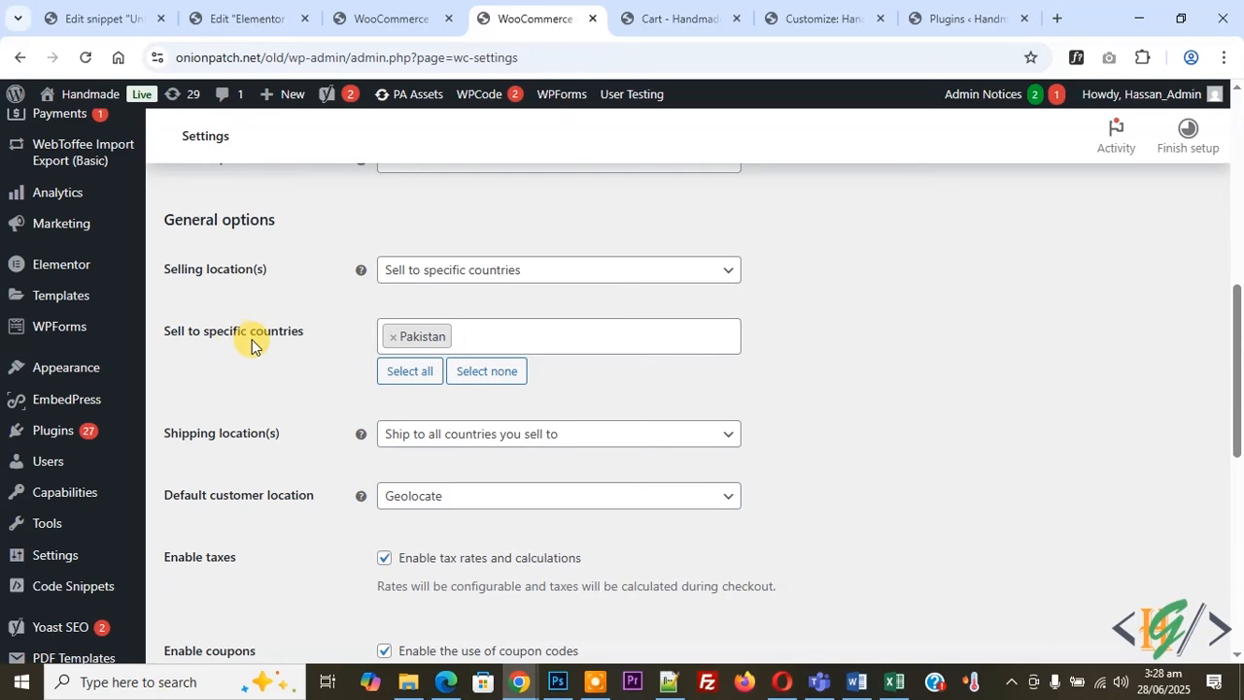
Set shipping locations to Ship to specific countries only, add Pakistan, and save the settings.
click(398, 439)
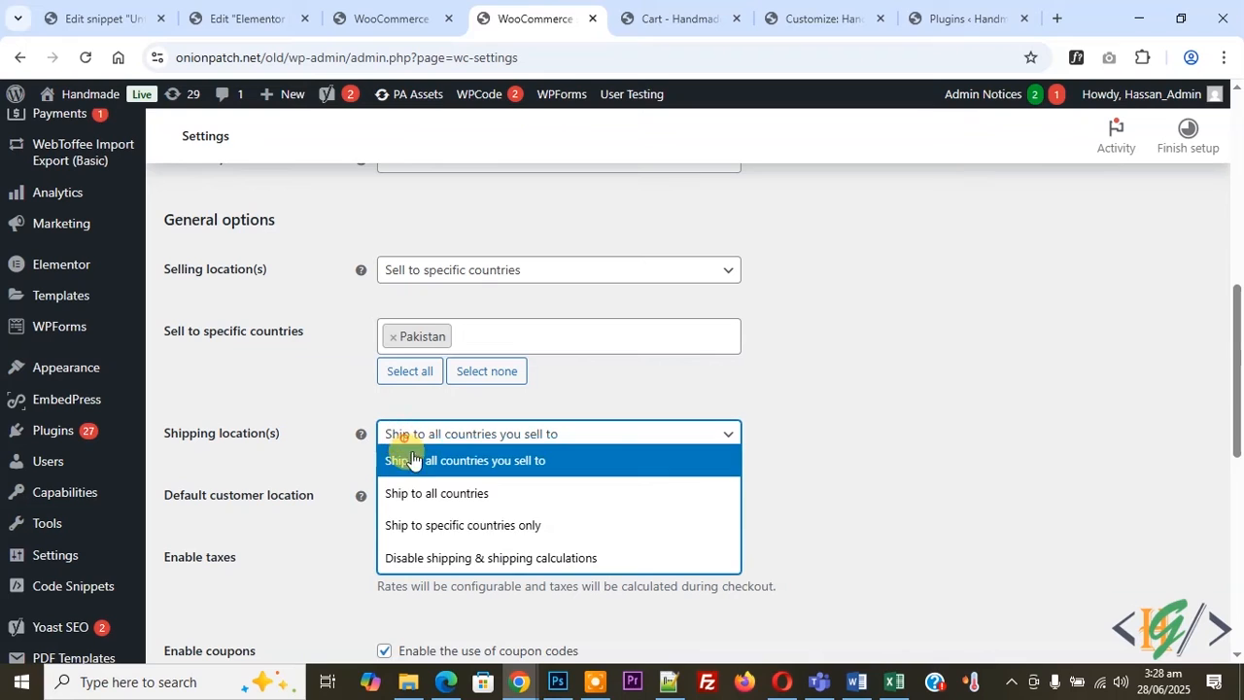
click(450, 530)
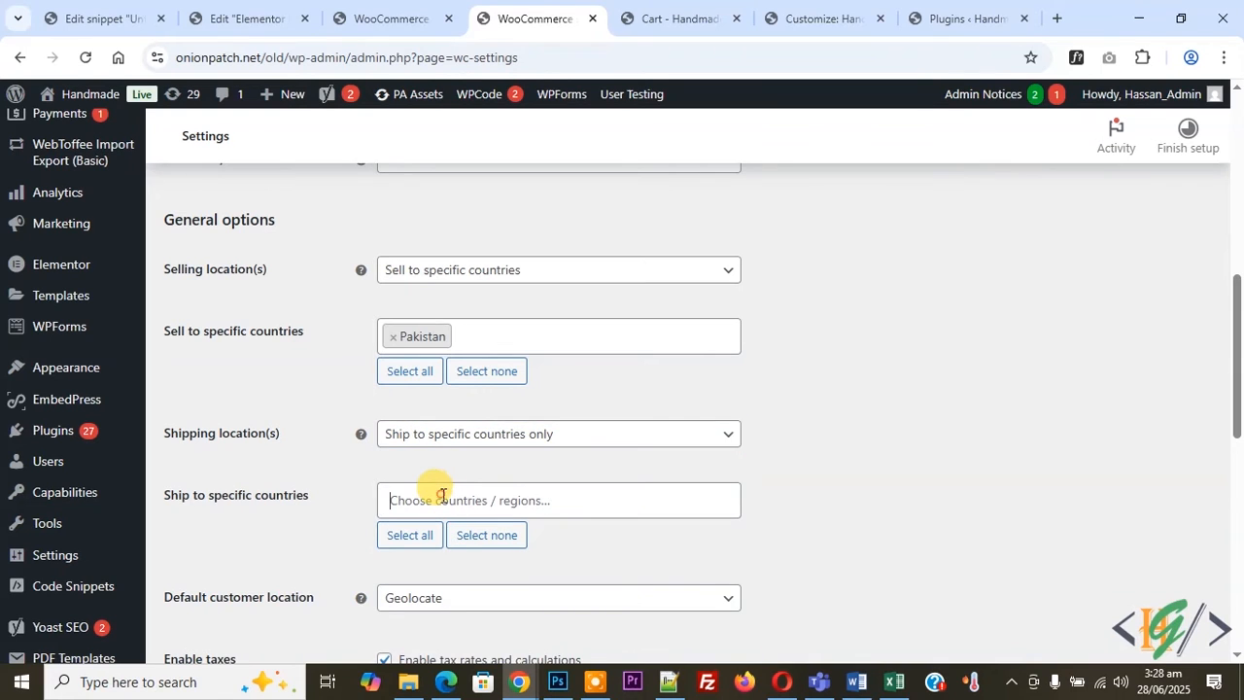
click(412, 498)
text(Paki)
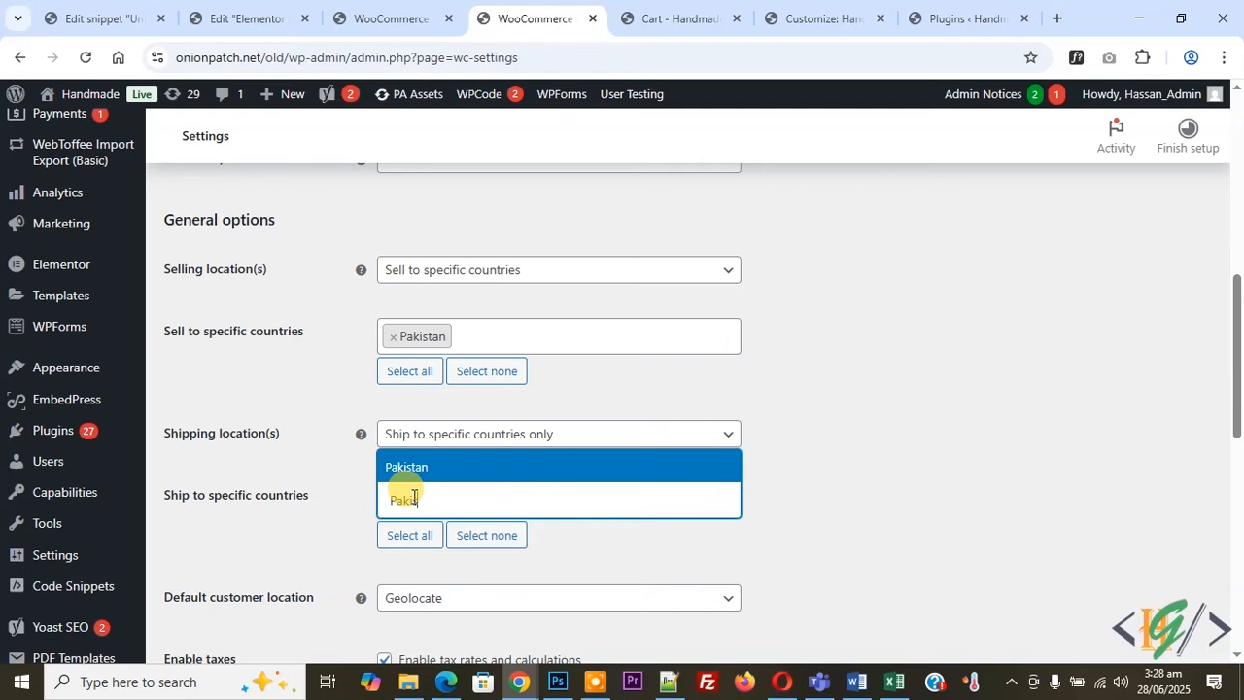
text(stab)
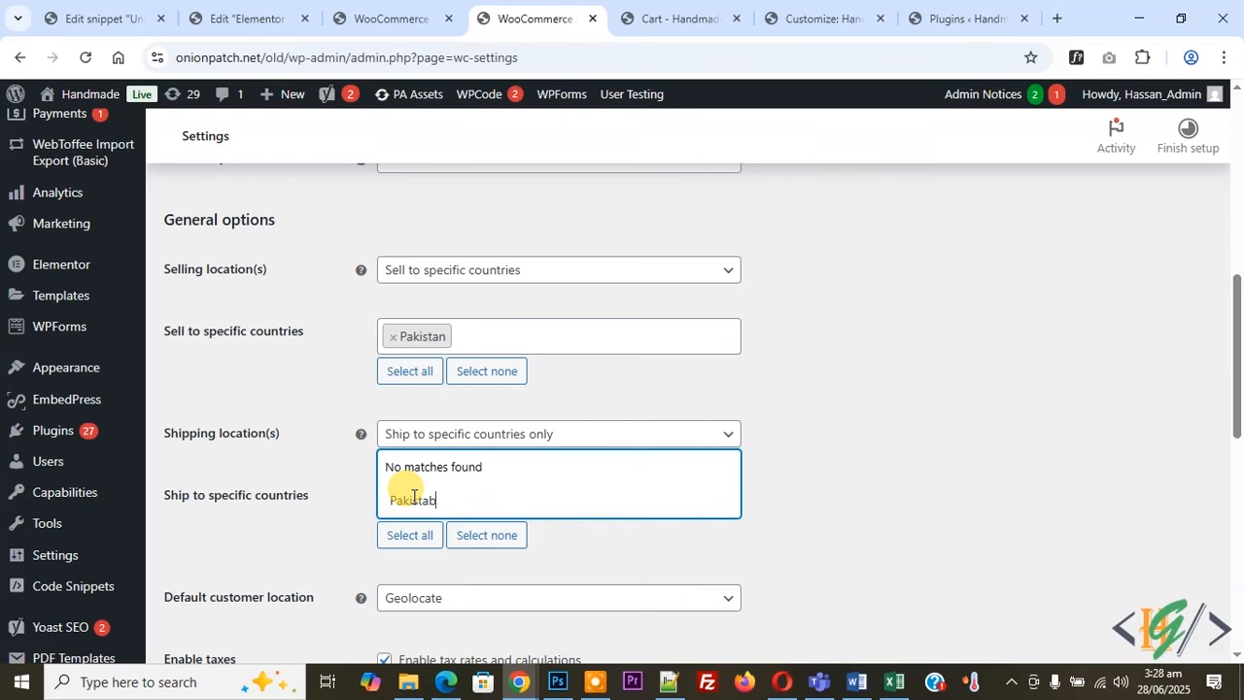
key(BackSpace)
text(n)
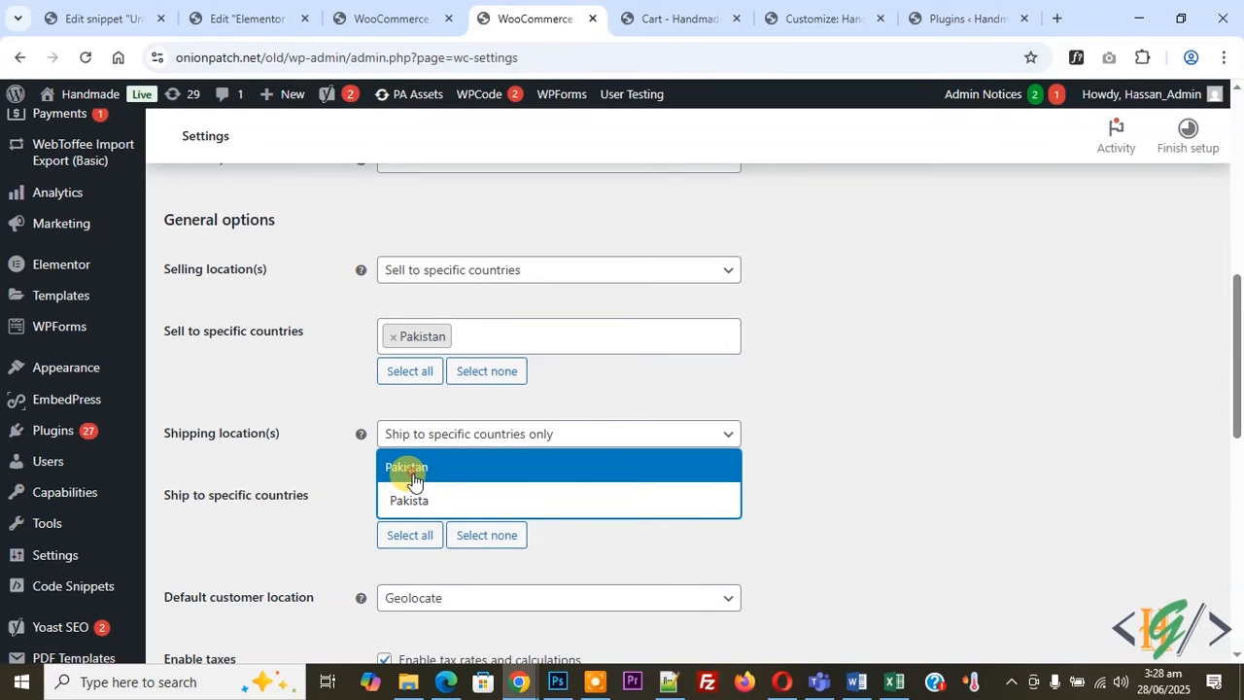
key(Return)
scroll(361, 508, down, 10)
click(248, 562)
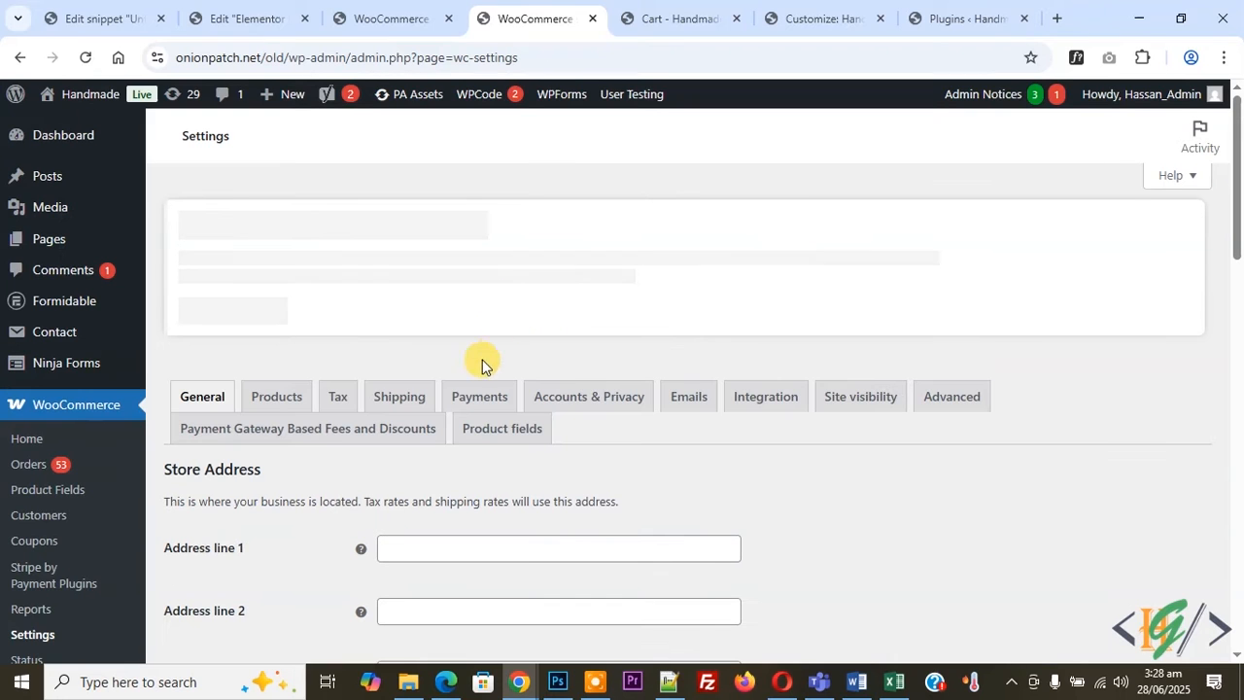
Delete the Free shipping method from the worldwide shipping zone.
click(406, 406)
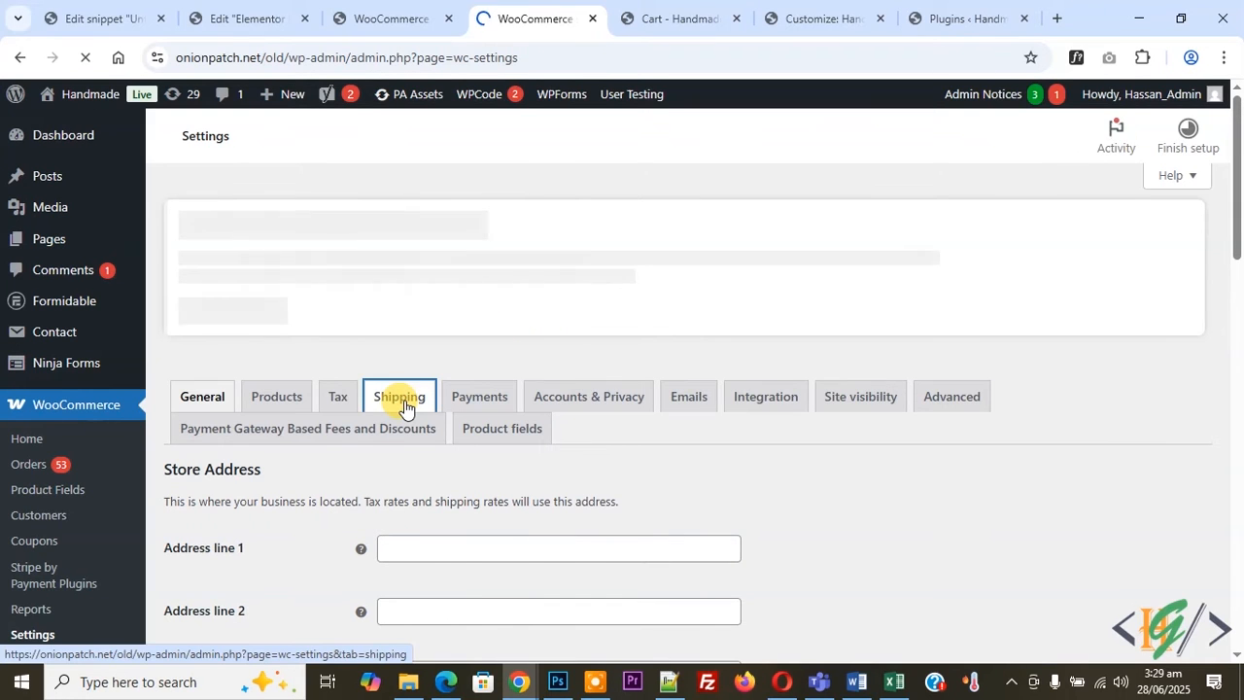
scroll(494, 299, down, 1)
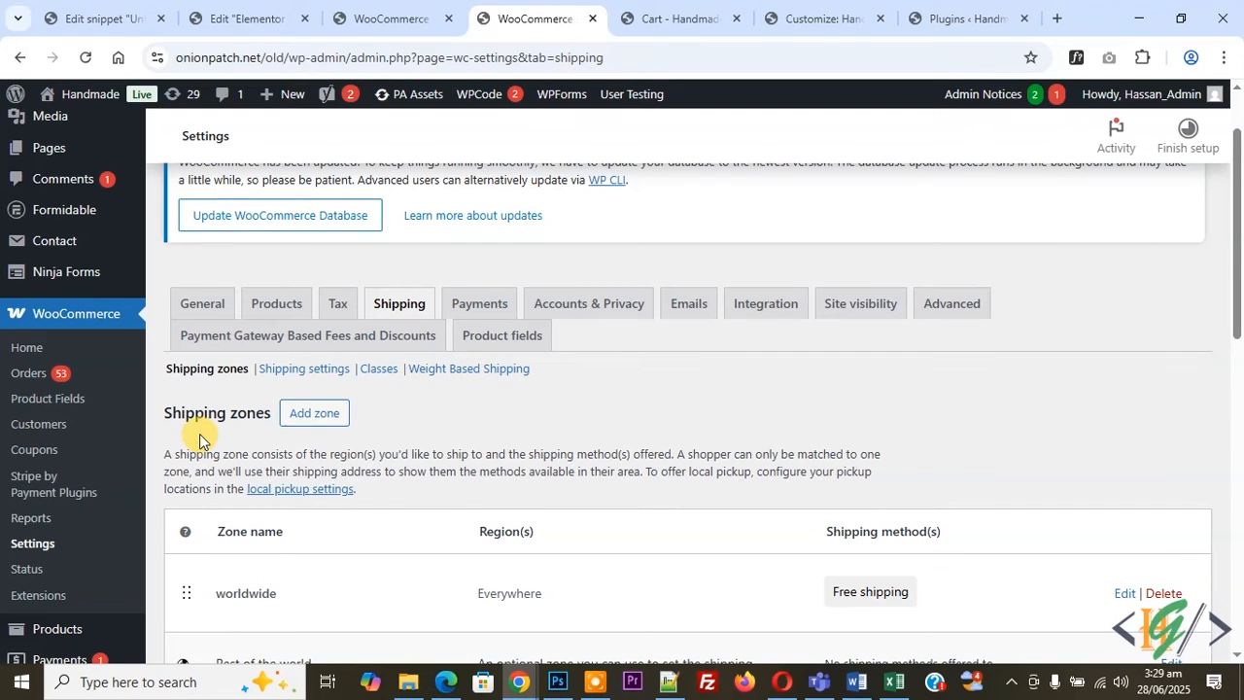
scroll(272, 434, down, 2)
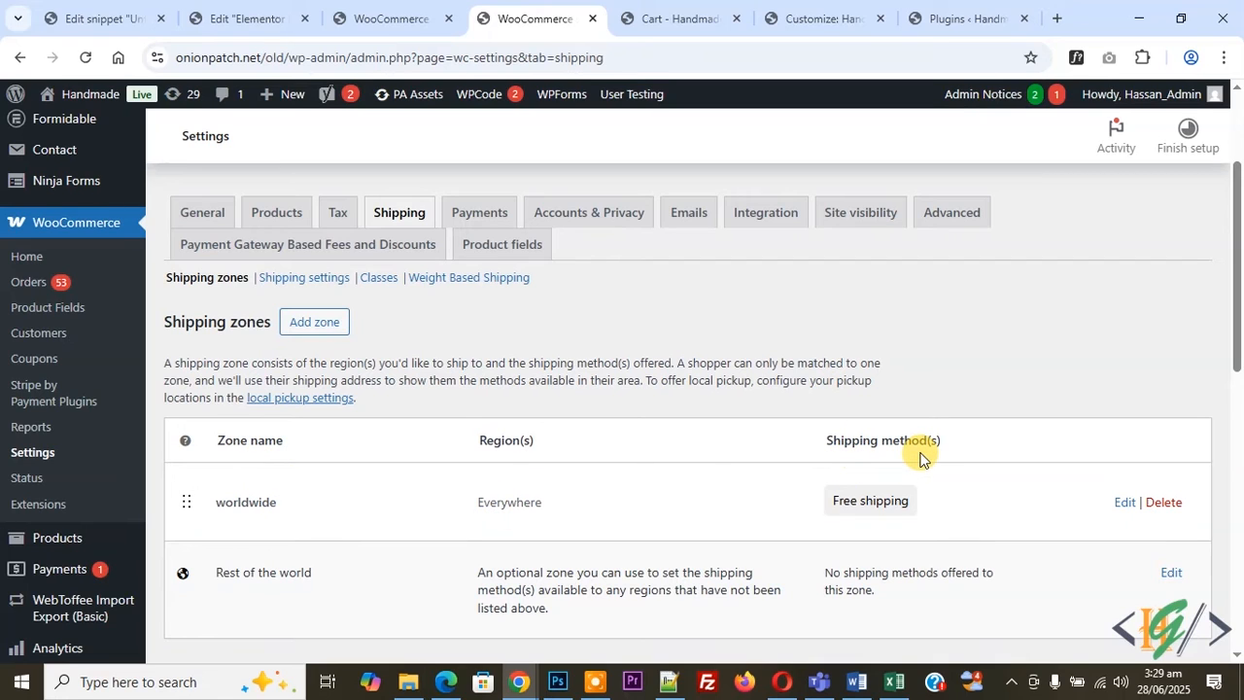
click(1123, 503)
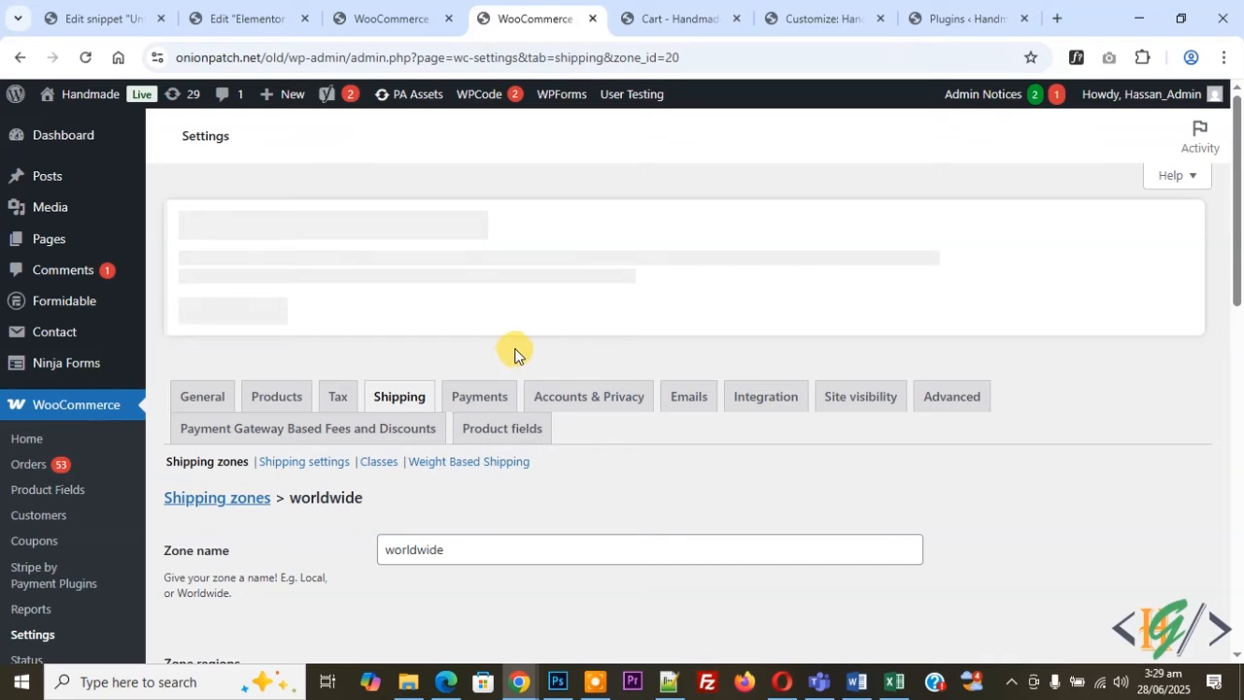
scroll(519, 389, down, 4)
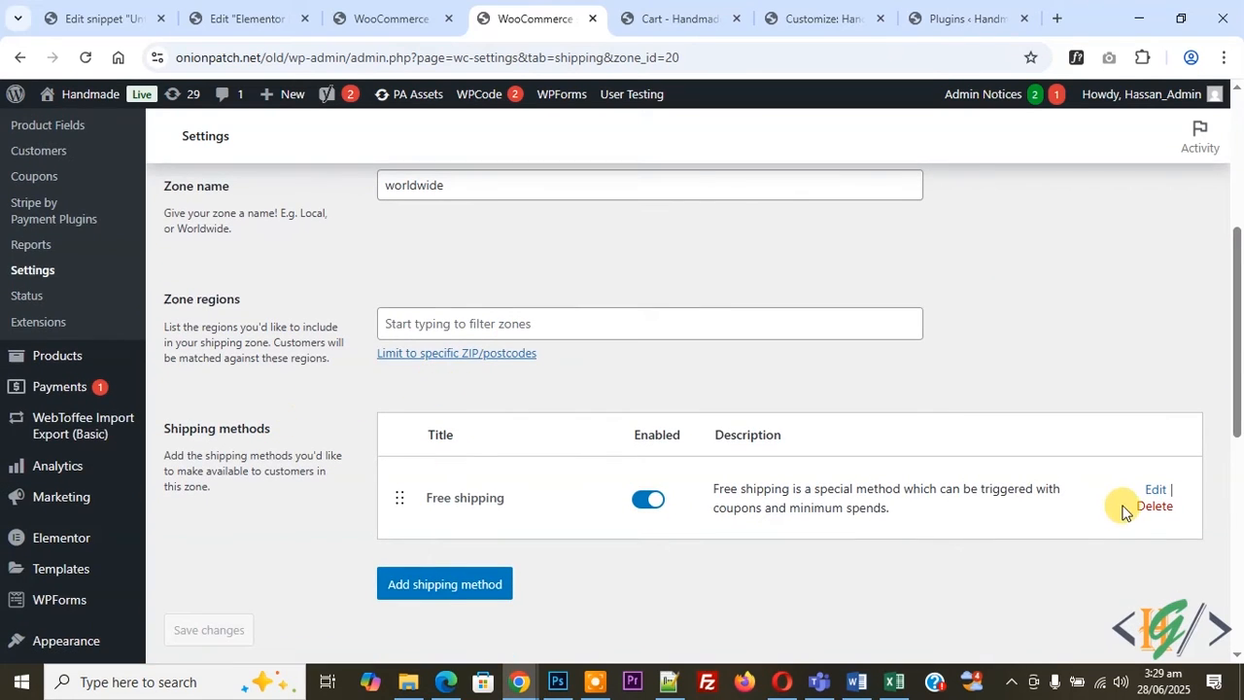
click(1155, 506)
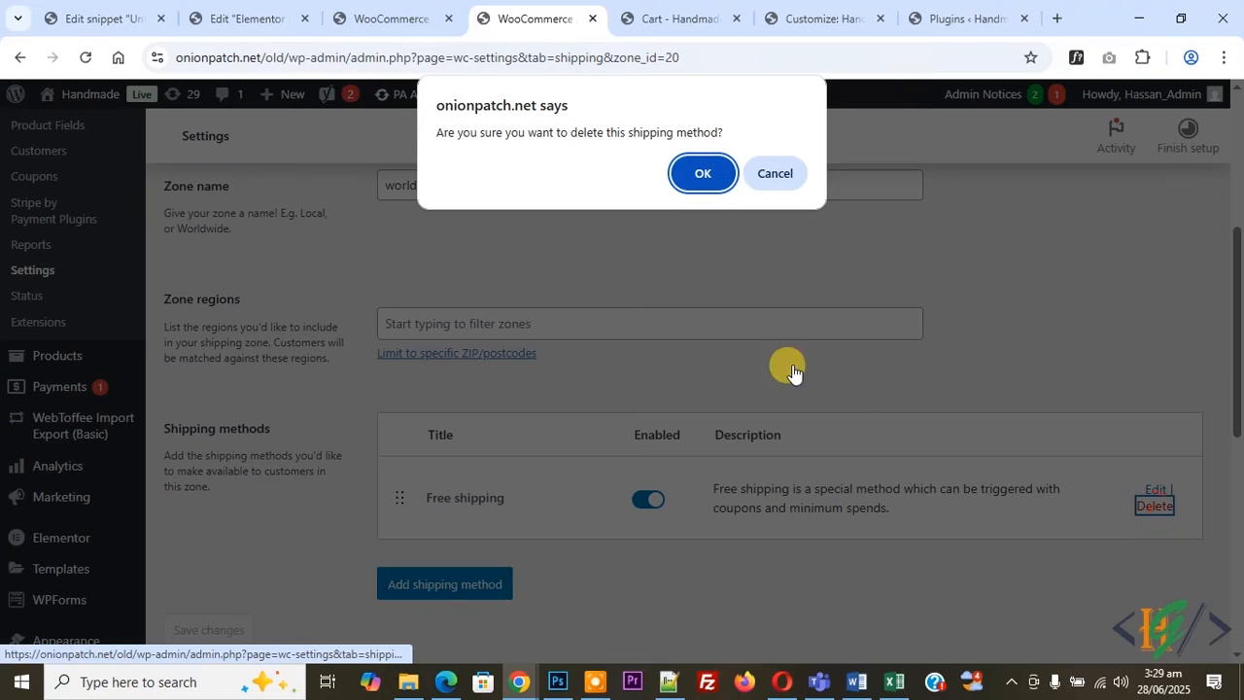
click(700, 172)
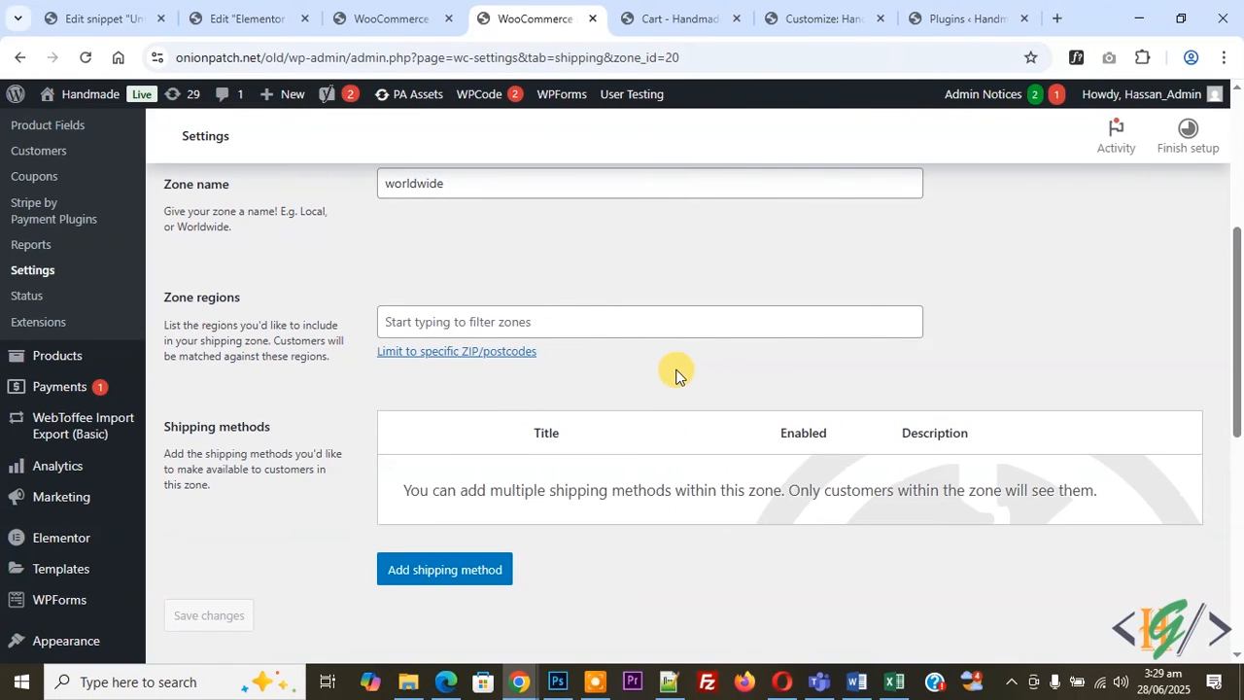
Add the Weight Based Shipping method to the worldwide zone.
click(490, 576)
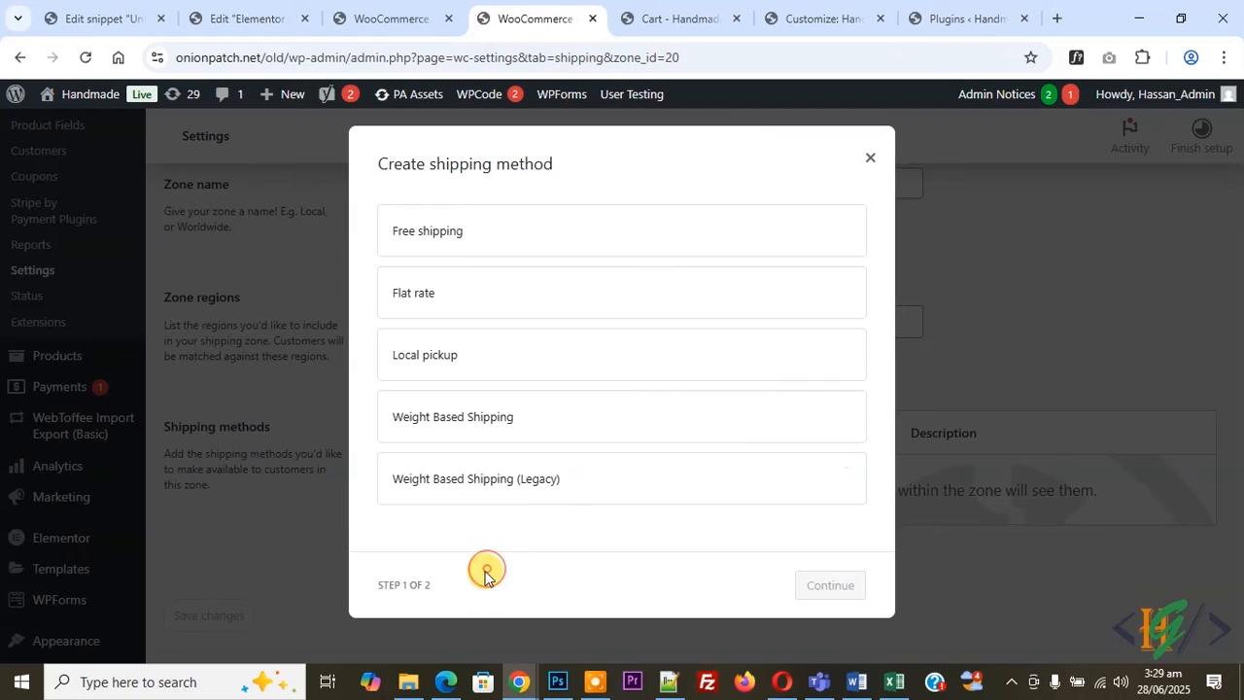
click(453, 432)
click(831, 605)
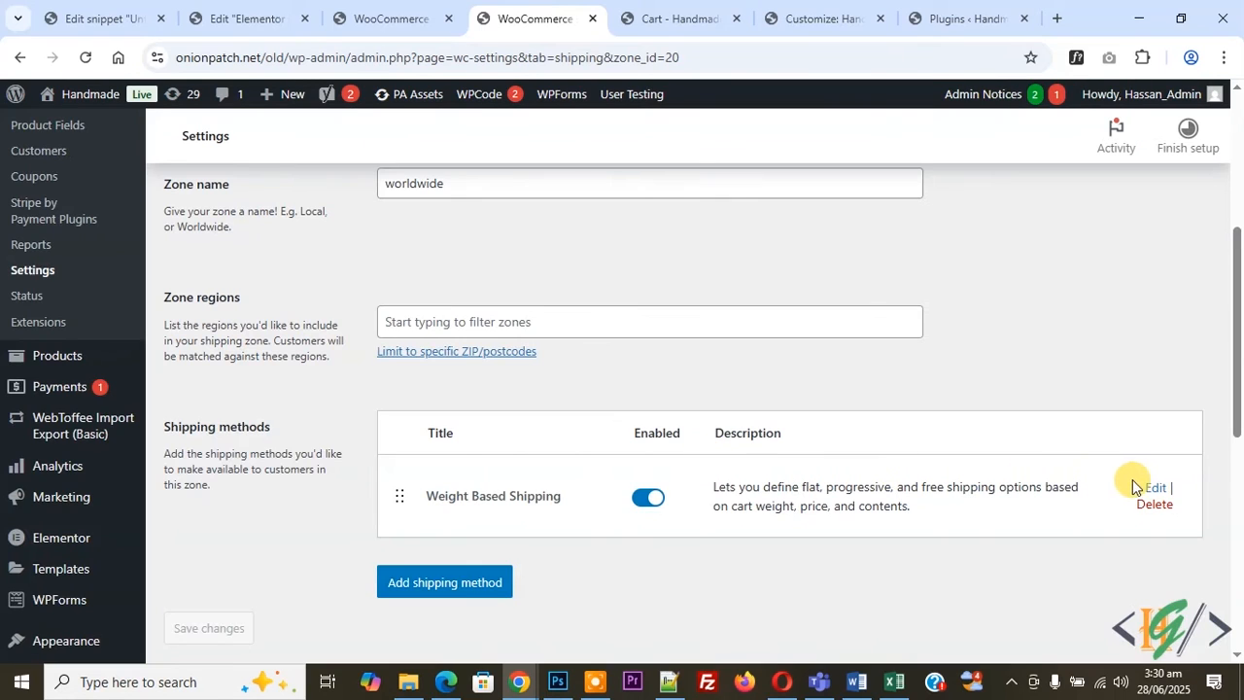
Open the Weight Based Shipping method's settings and delete all of its existing rules.
click(1154, 488)
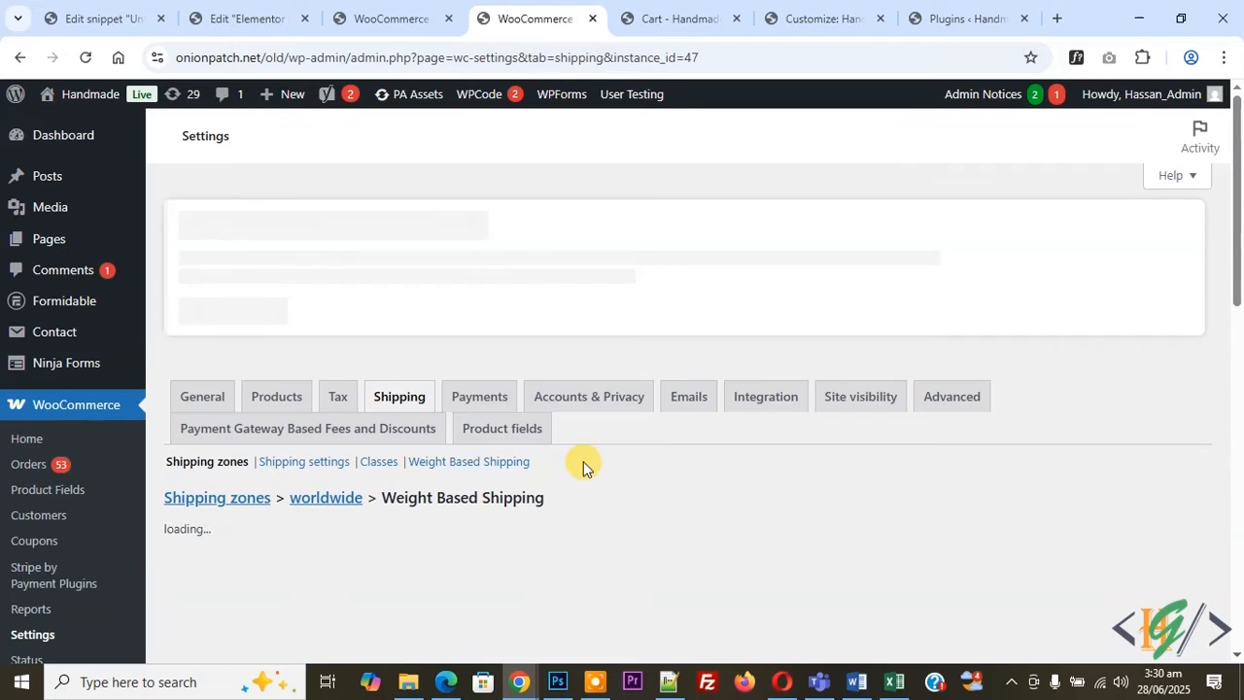
scroll(539, 431, down, 3)
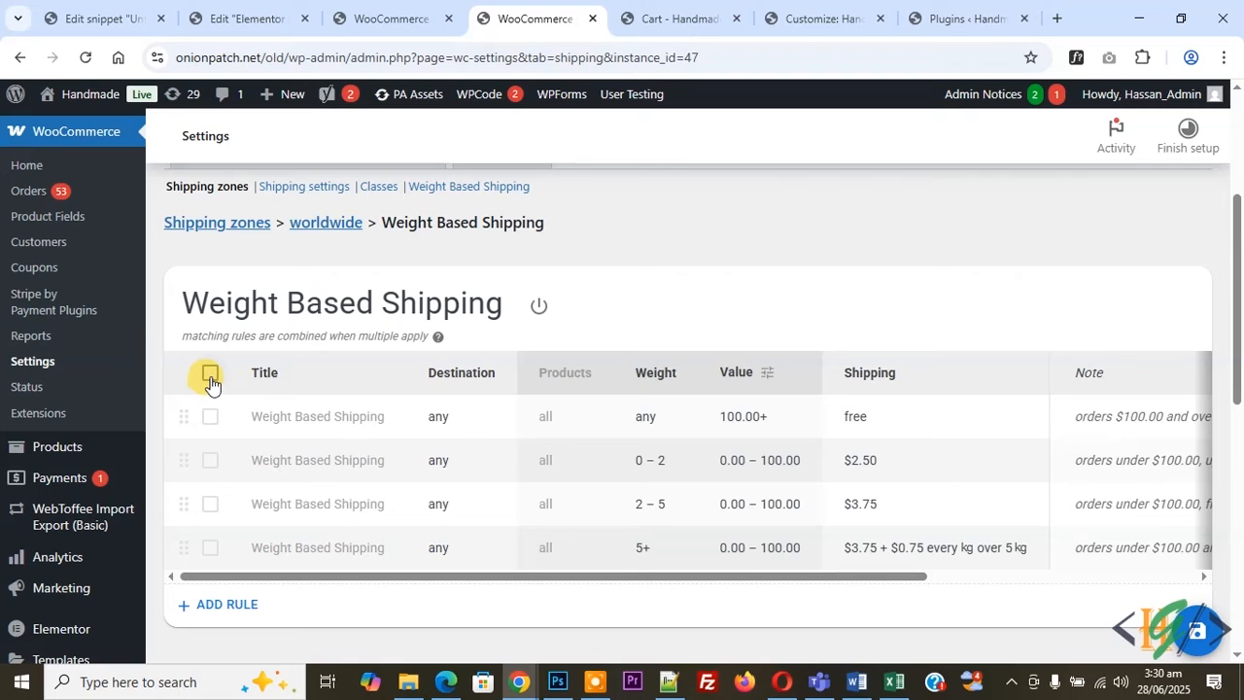
click(211, 377)
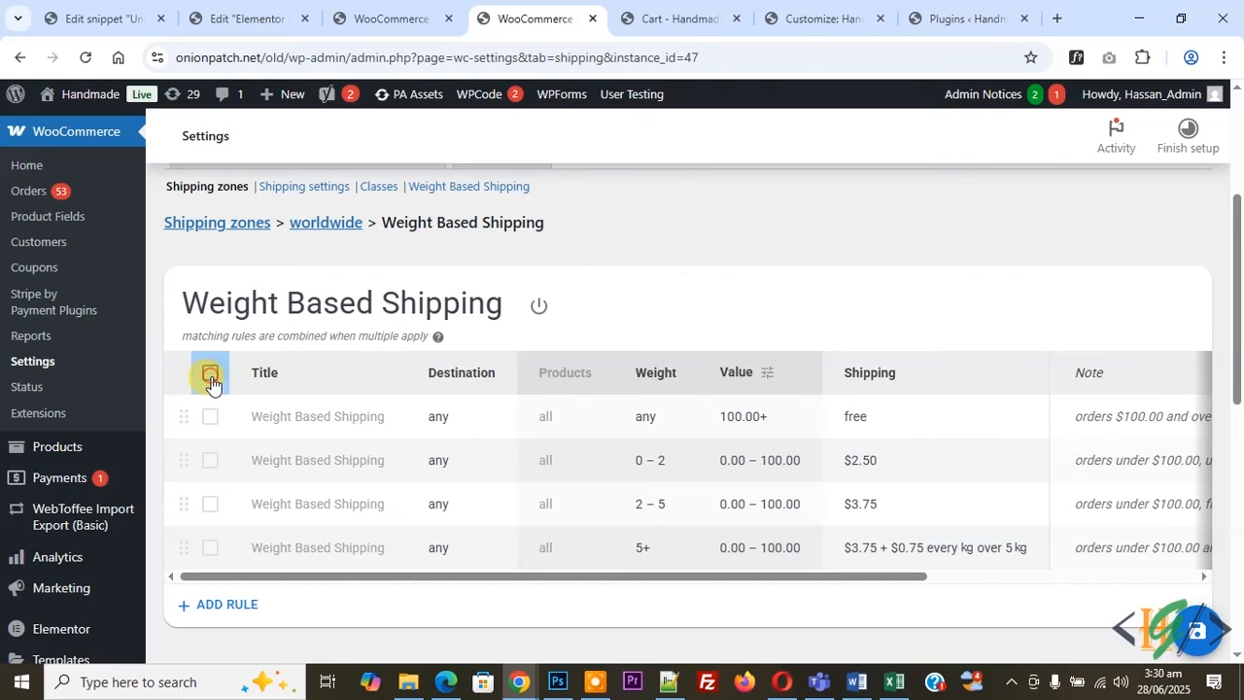
click(577, 306)
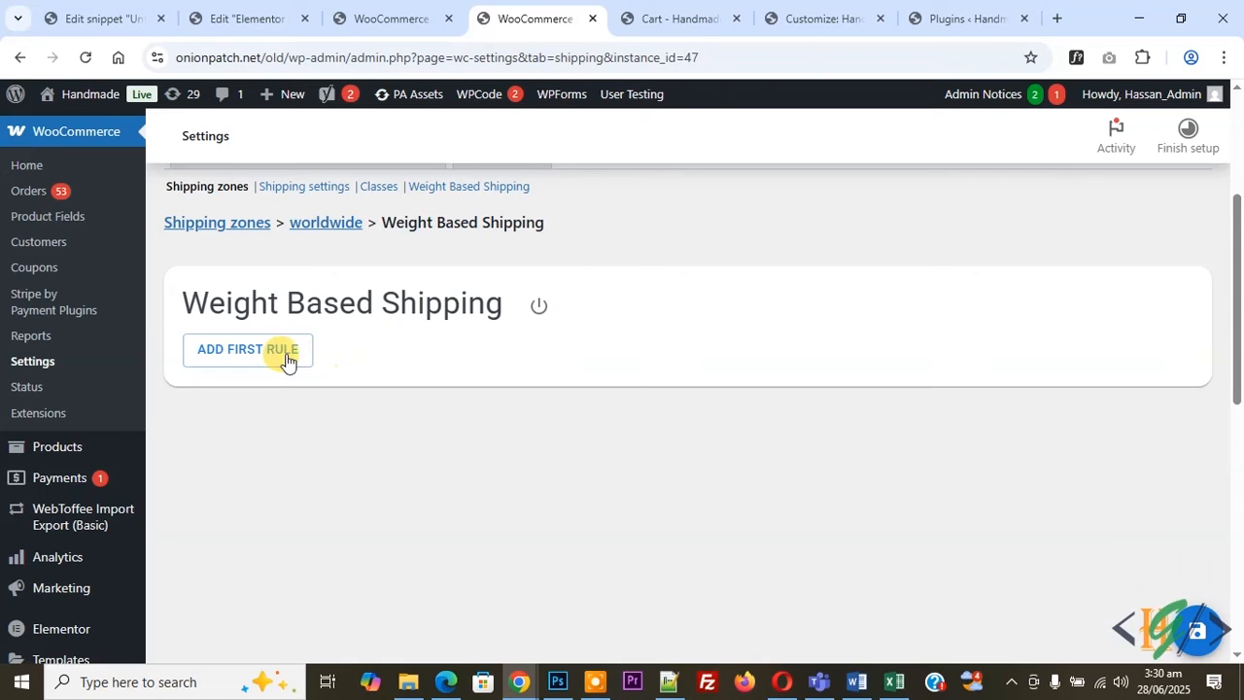
Add a first rule titled "Shipping Charges above 10kg" and open its destination choices.
click(223, 360)
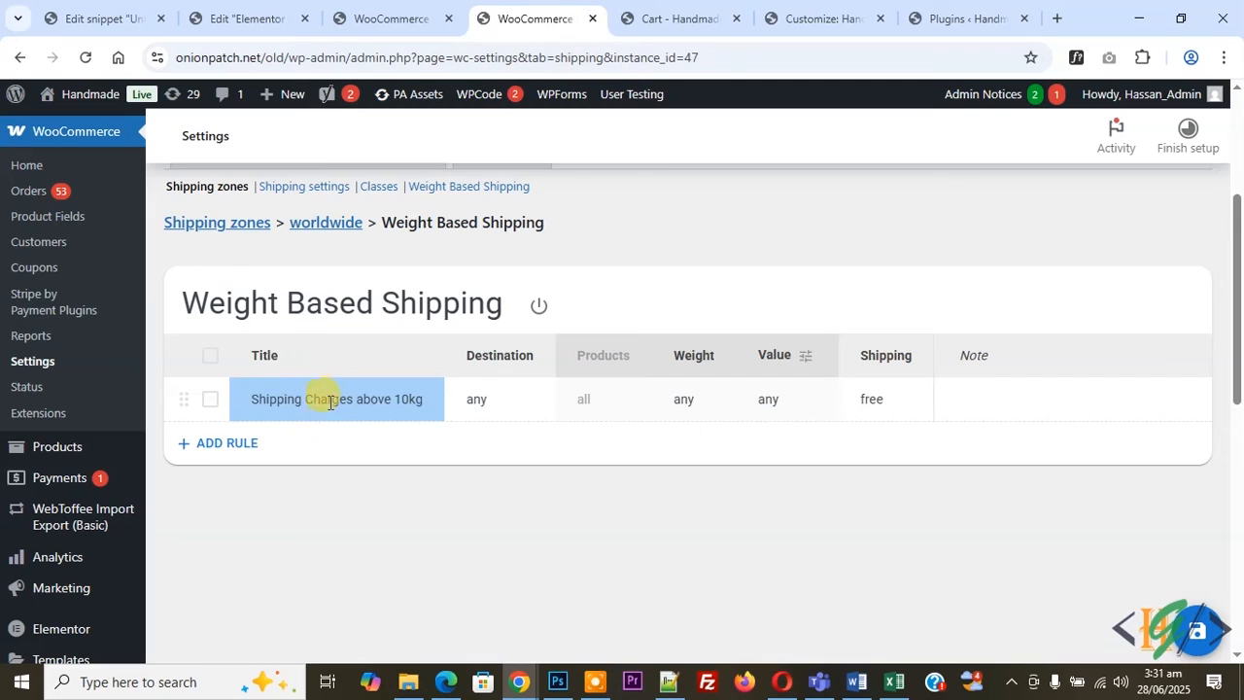
click(481, 400)
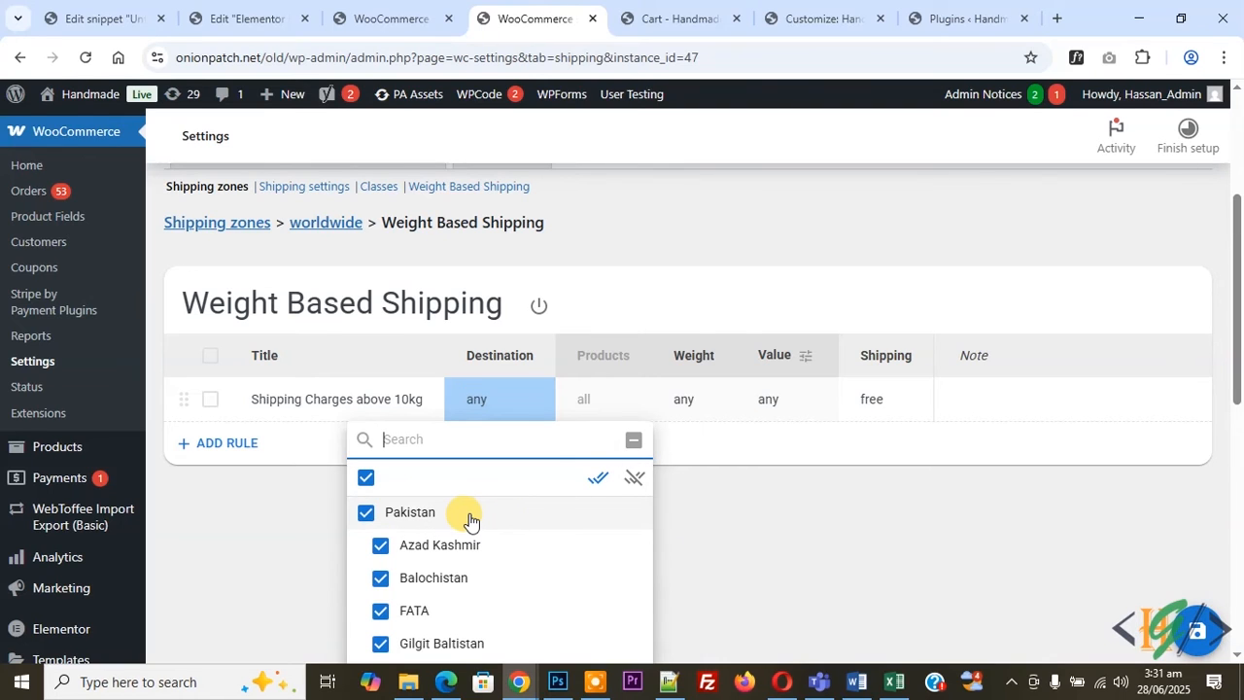
scroll(466, 519, down, 1)
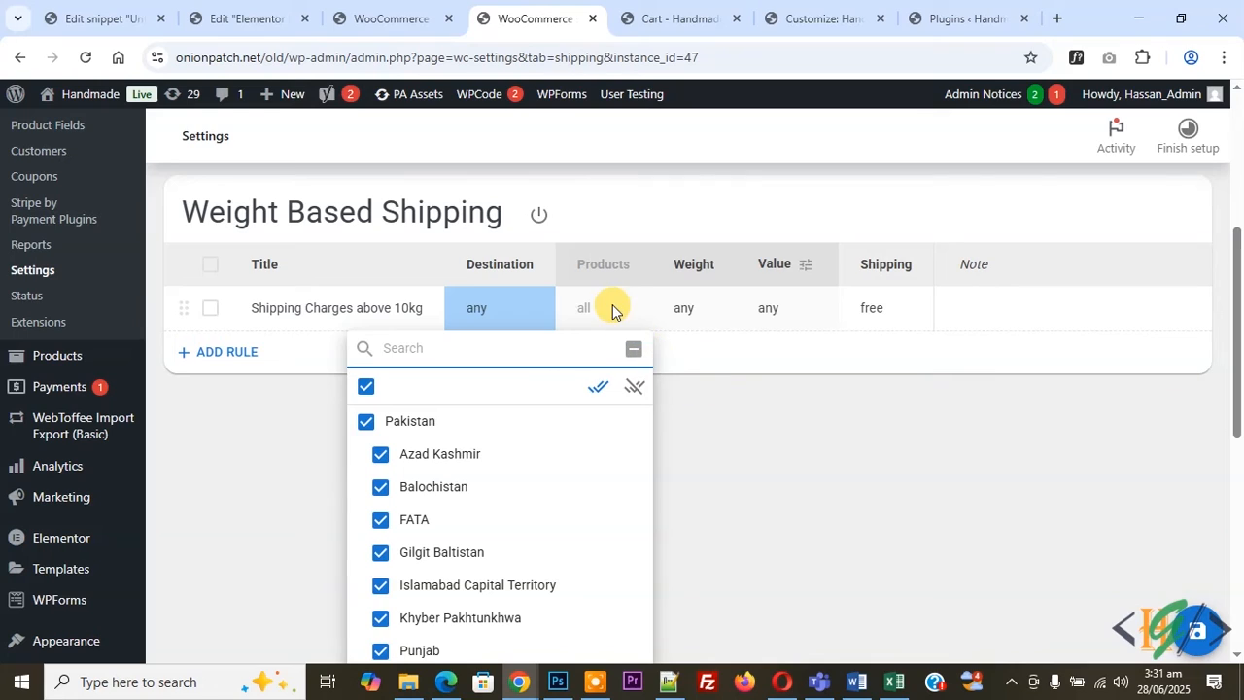
Set the first rule's weight range from 0 to 10 kg and retitle it "Shipping Charges below 10kg".
click(692, 304)
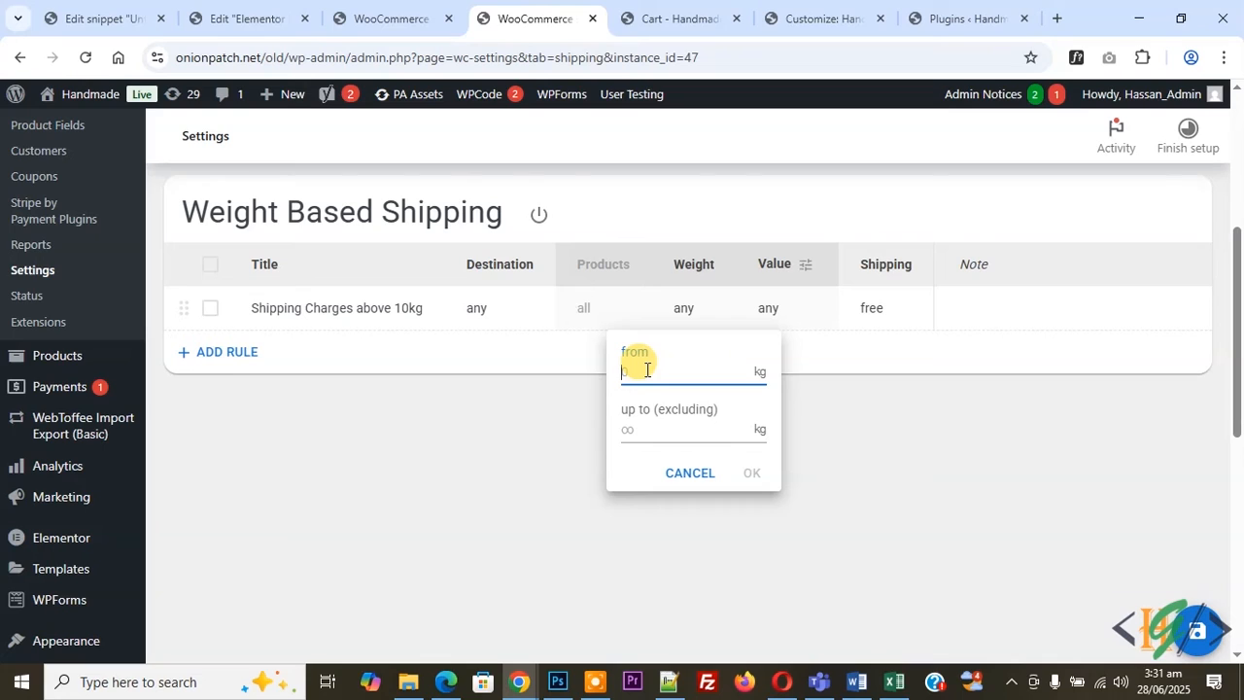
text(0)
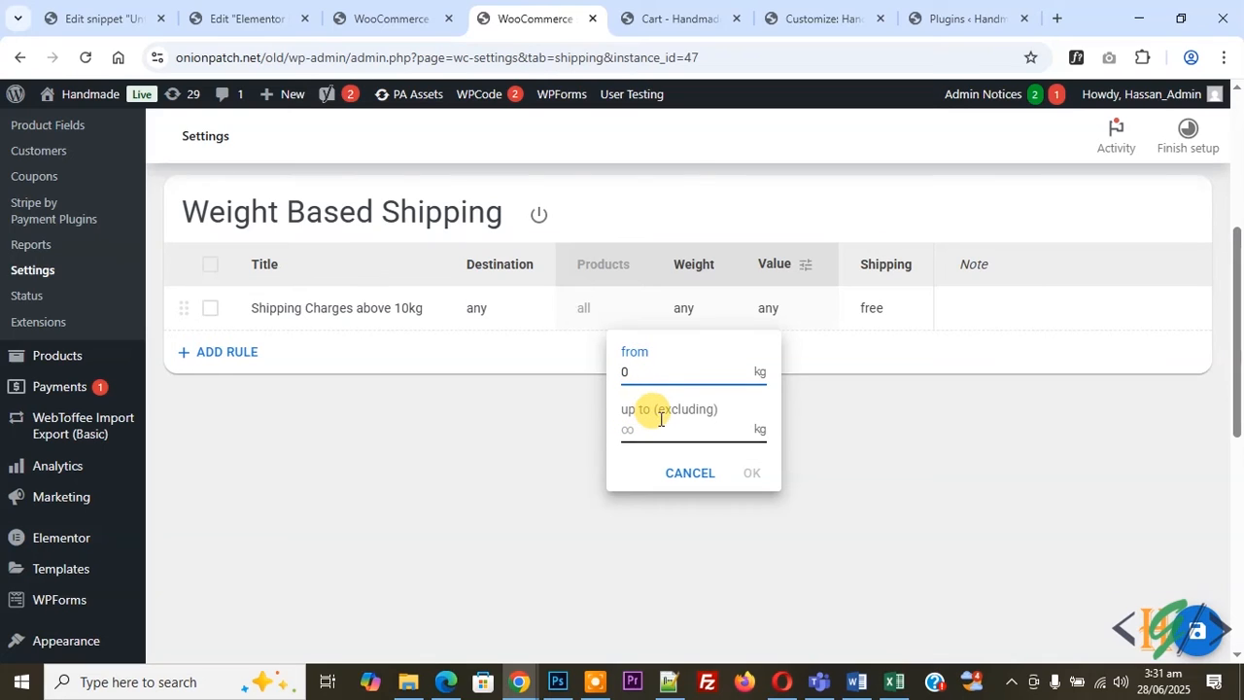
click(661, 426)
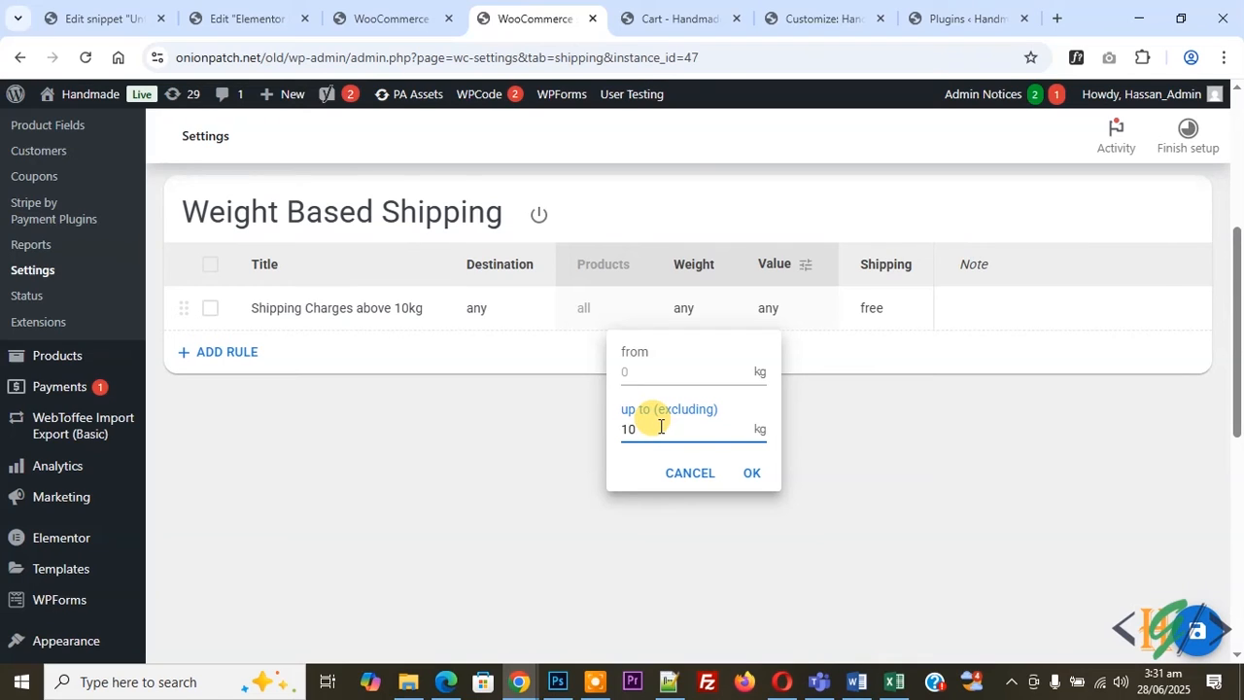
click(752, 472)
click(370, 307)
text(below)
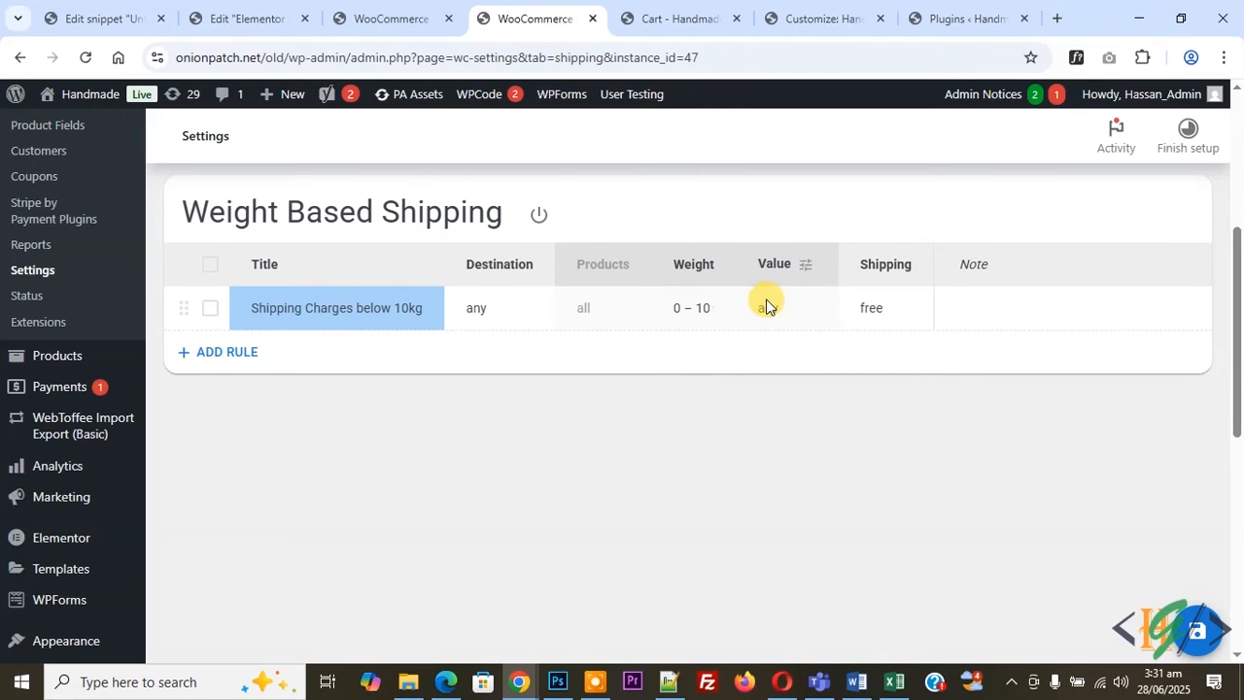
Set the first rule's shipping to a flat charge of $20.
click(871, 306)
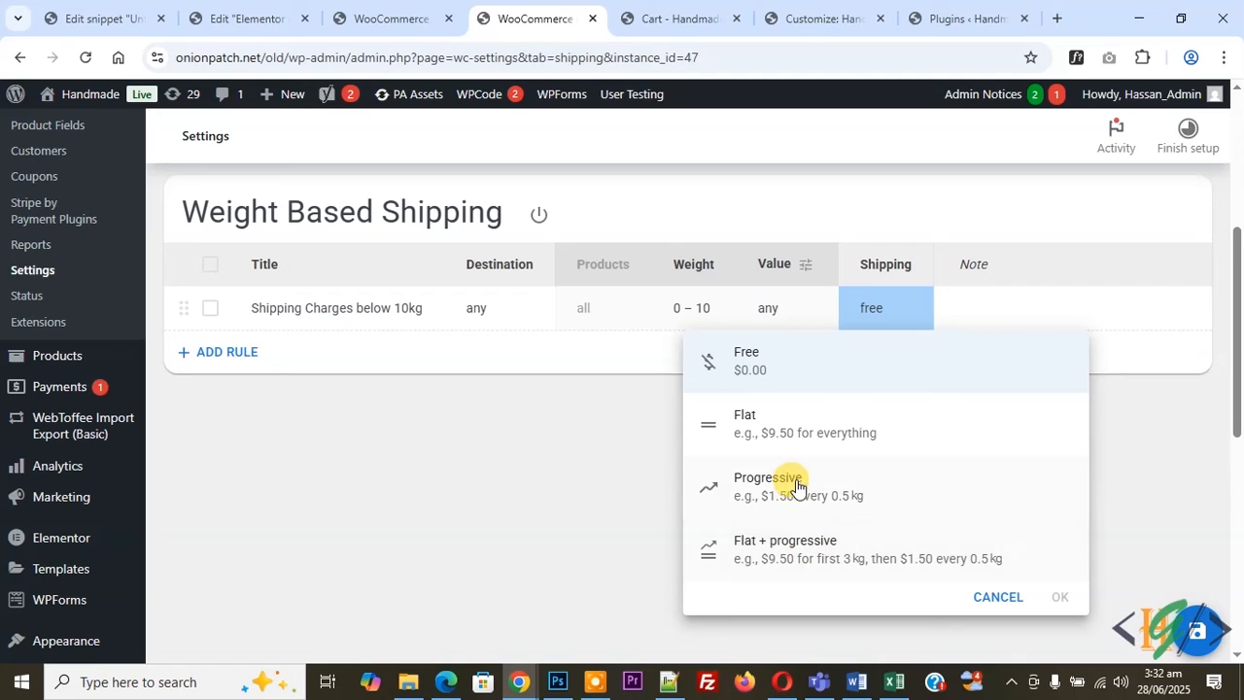
click(794, 434)
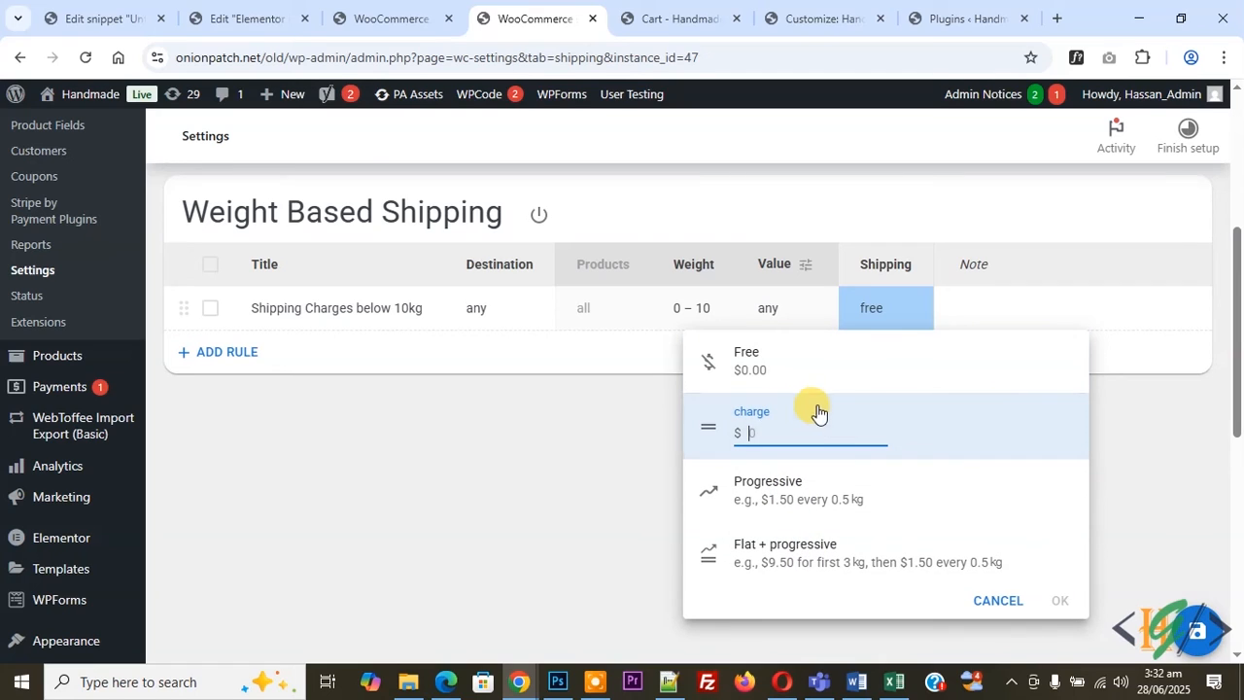
text(20)
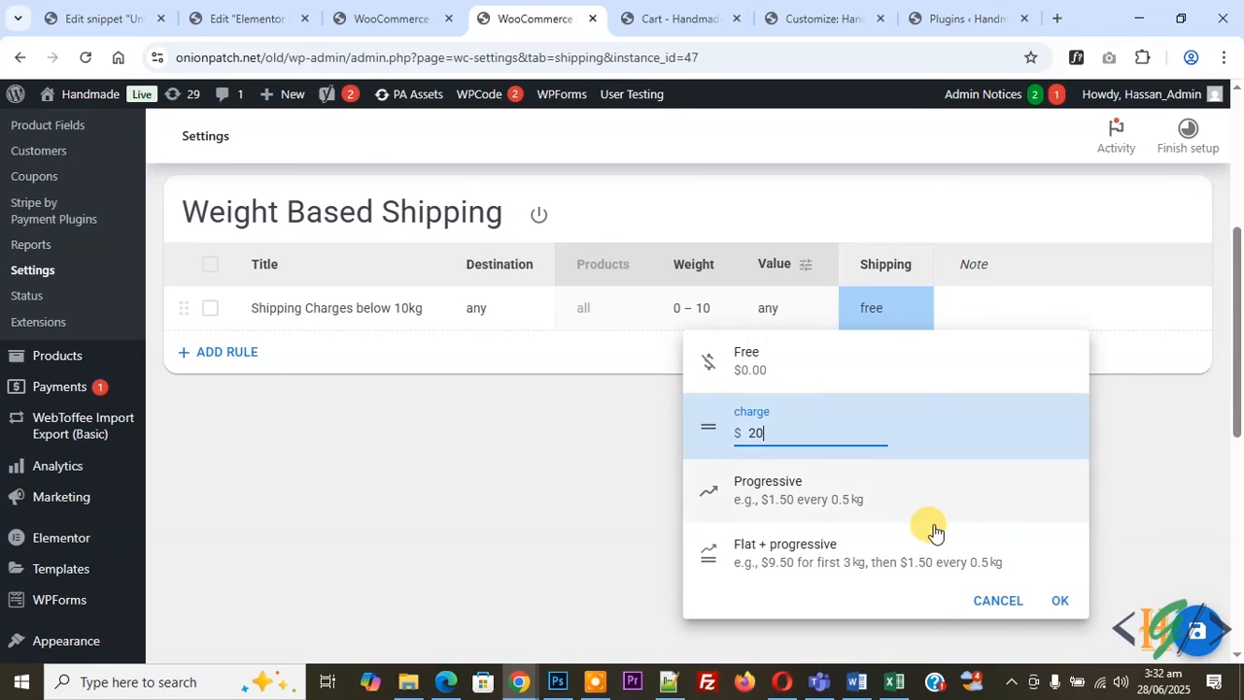
click(1056, 598)
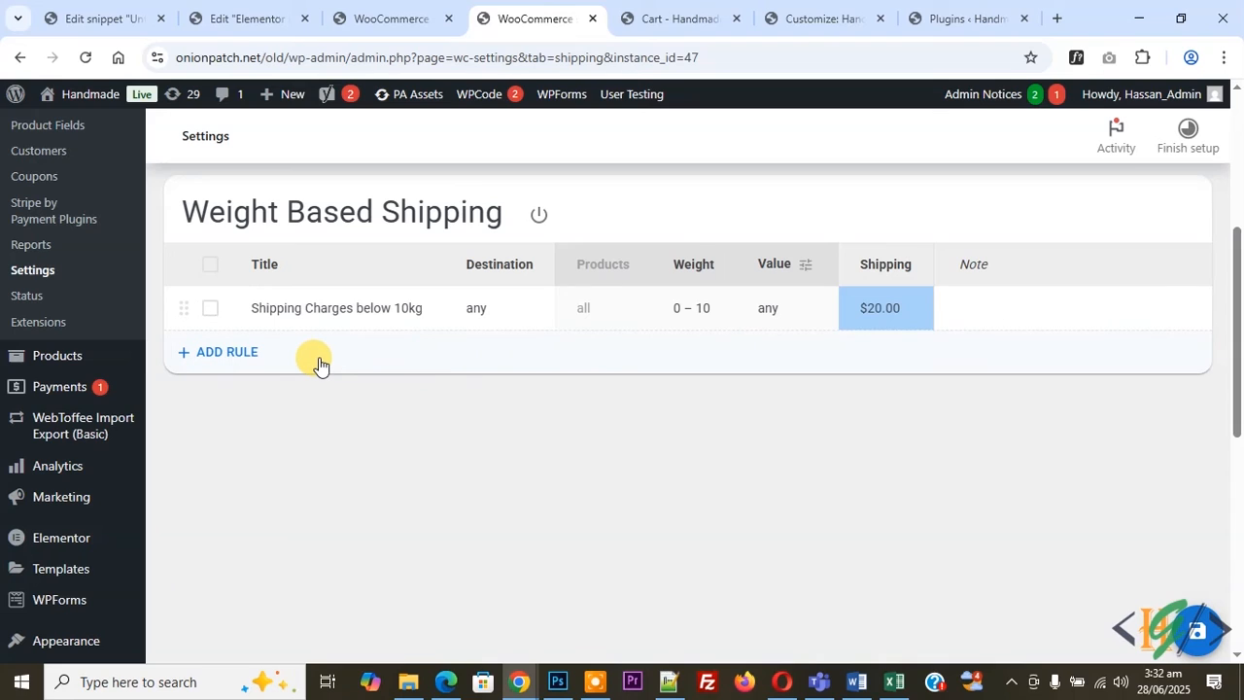
Add a second rule titled "Shipping charges above 10kg" with a weight range starting from 10 kg.
click(218, 352)
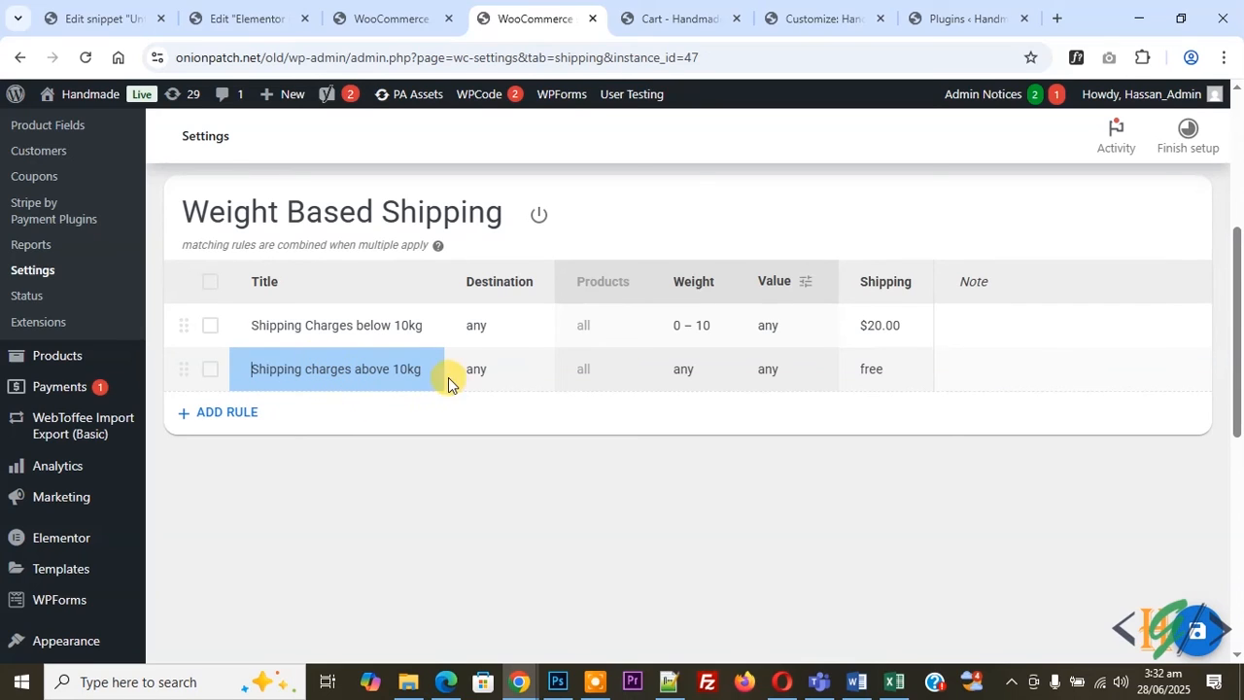
click(512, 375)
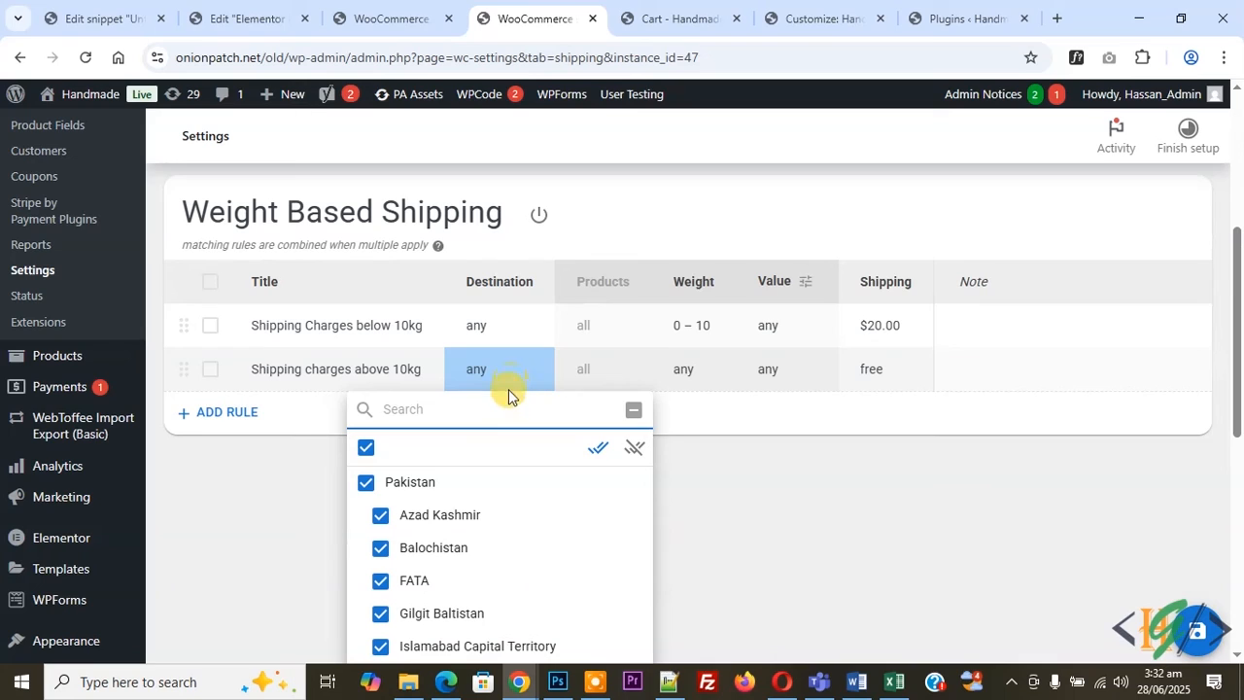
click(504, 374)
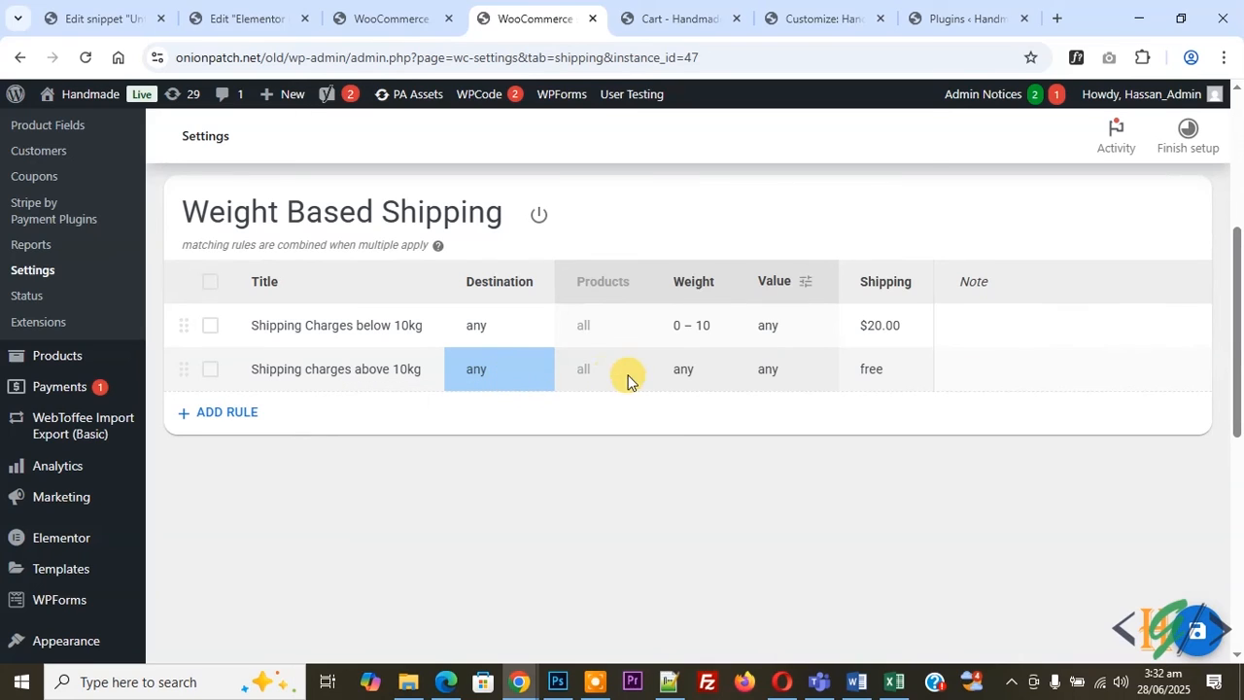
click(687, 376)
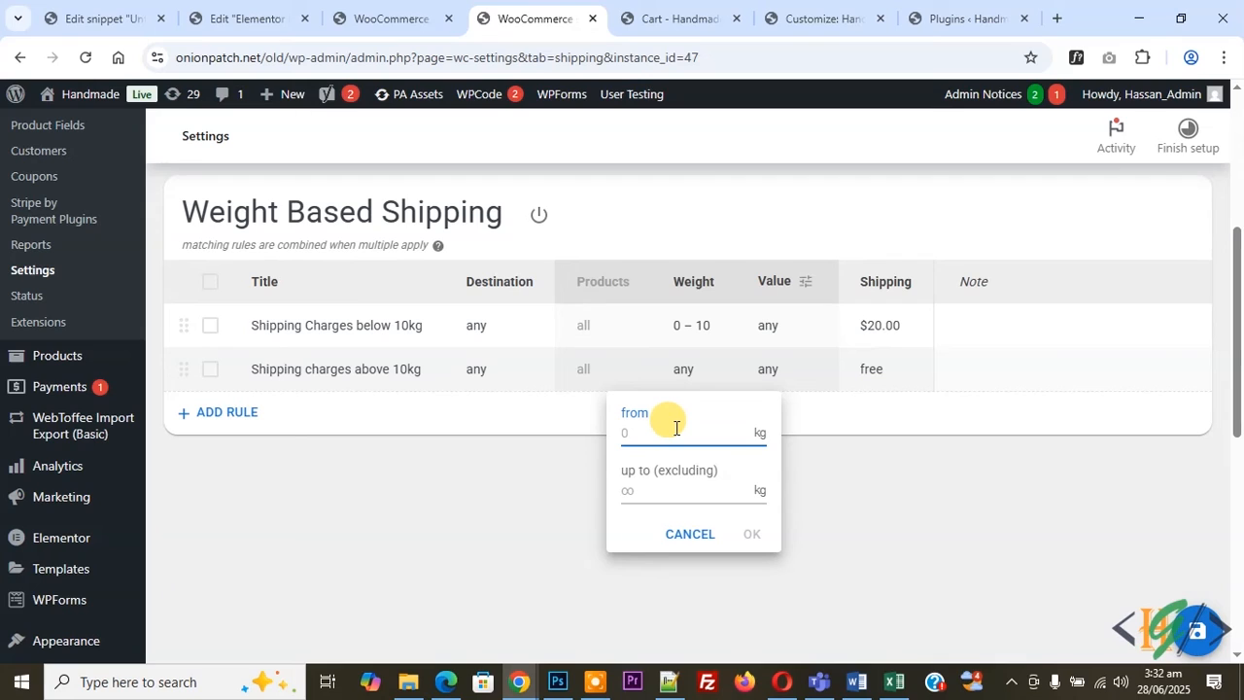
text(10)
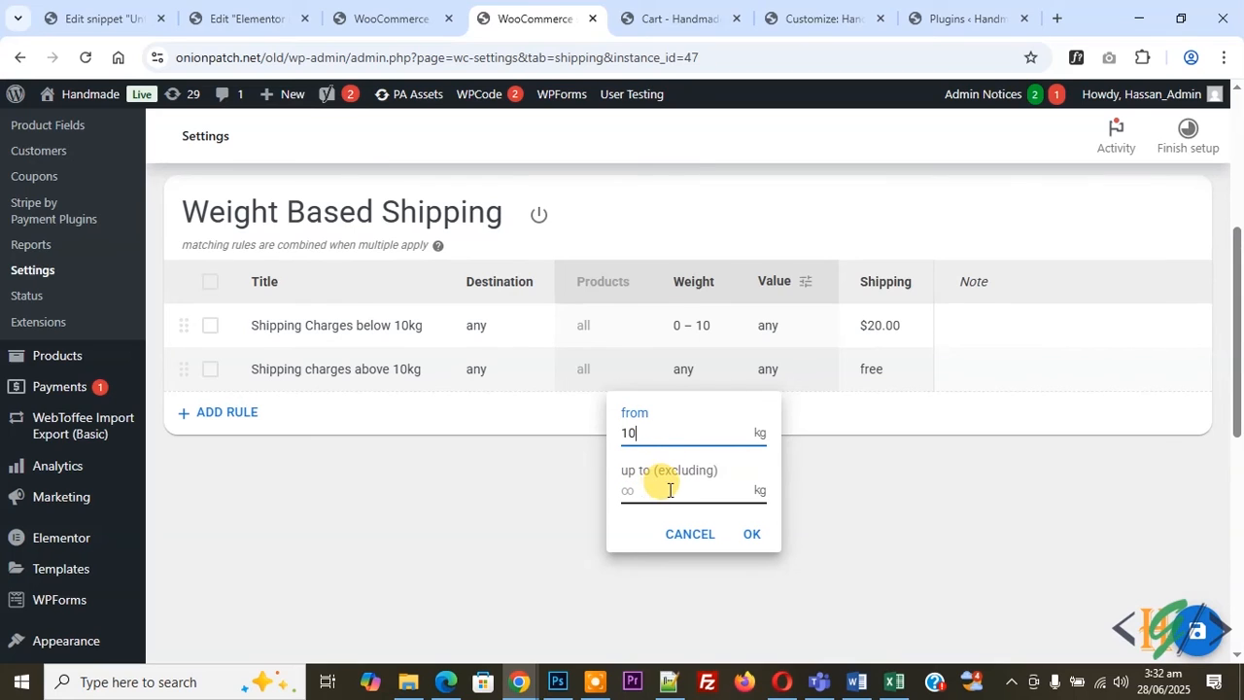
click(746, 534)
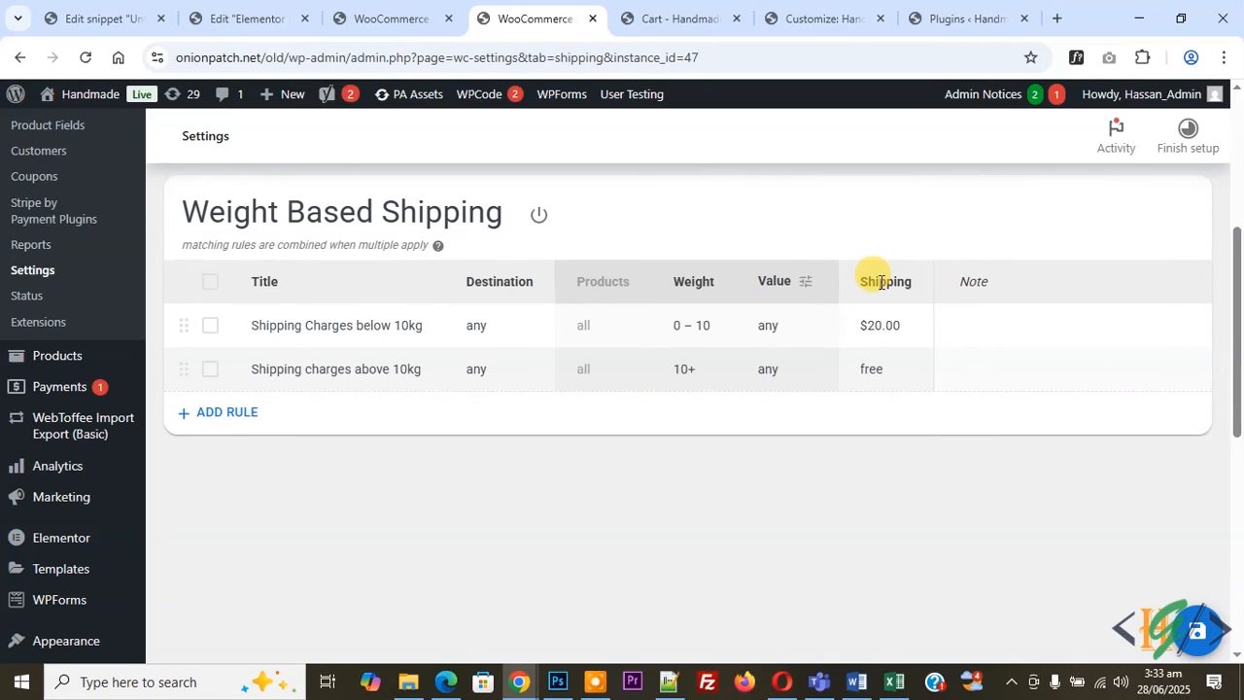
Set the second rule's shipping to Flat + progressive: $25 for the first 10 kg, then $5 every 5 kg.
click(888, 376)
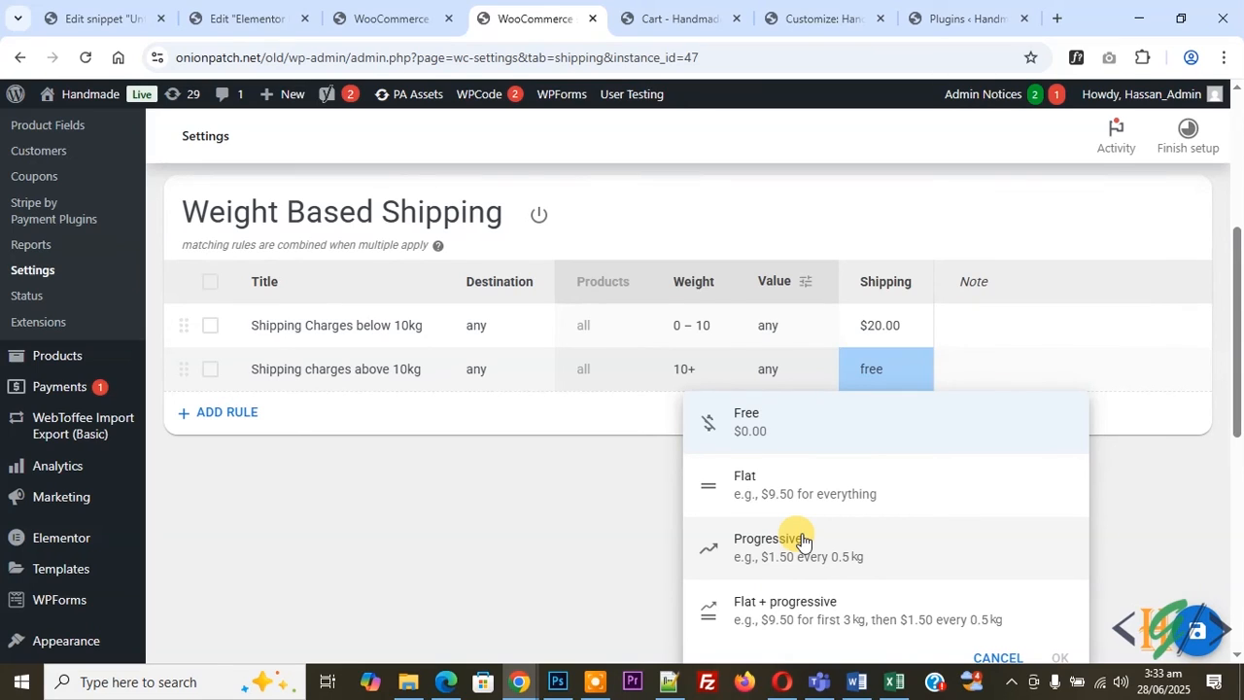
click(824, 621)
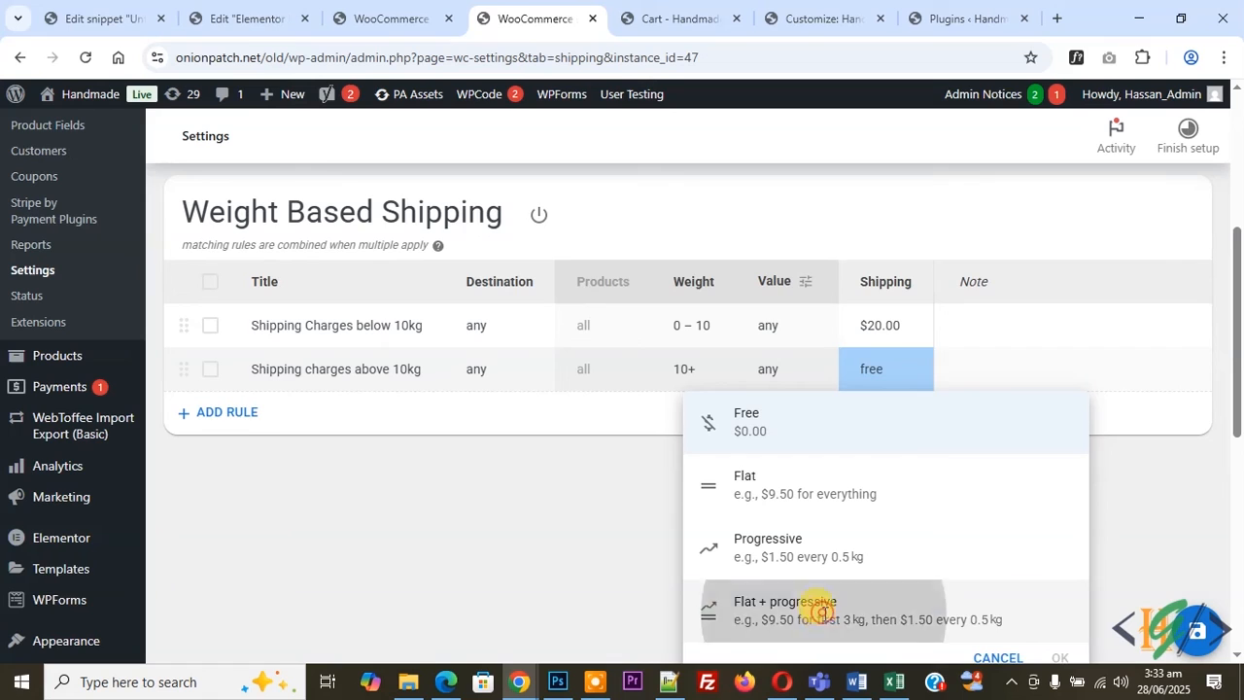
scroll(806, 513, down, 1)
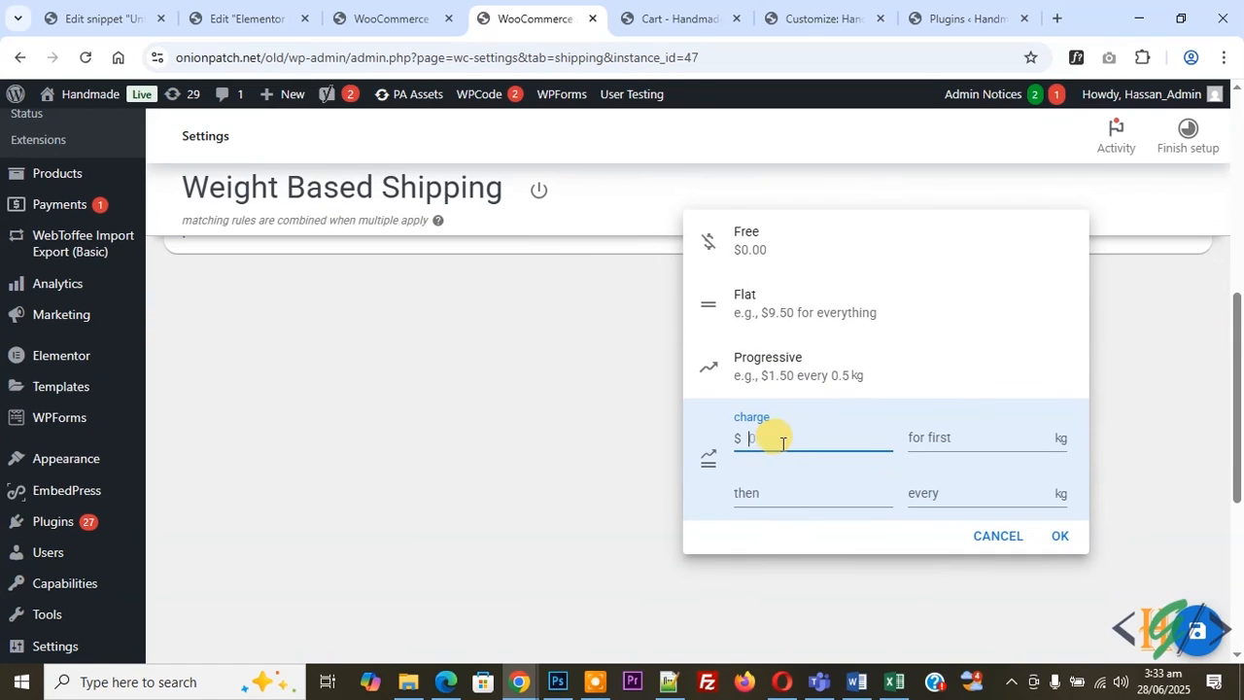
click(936, 441)
text(10)
click(751, 438)
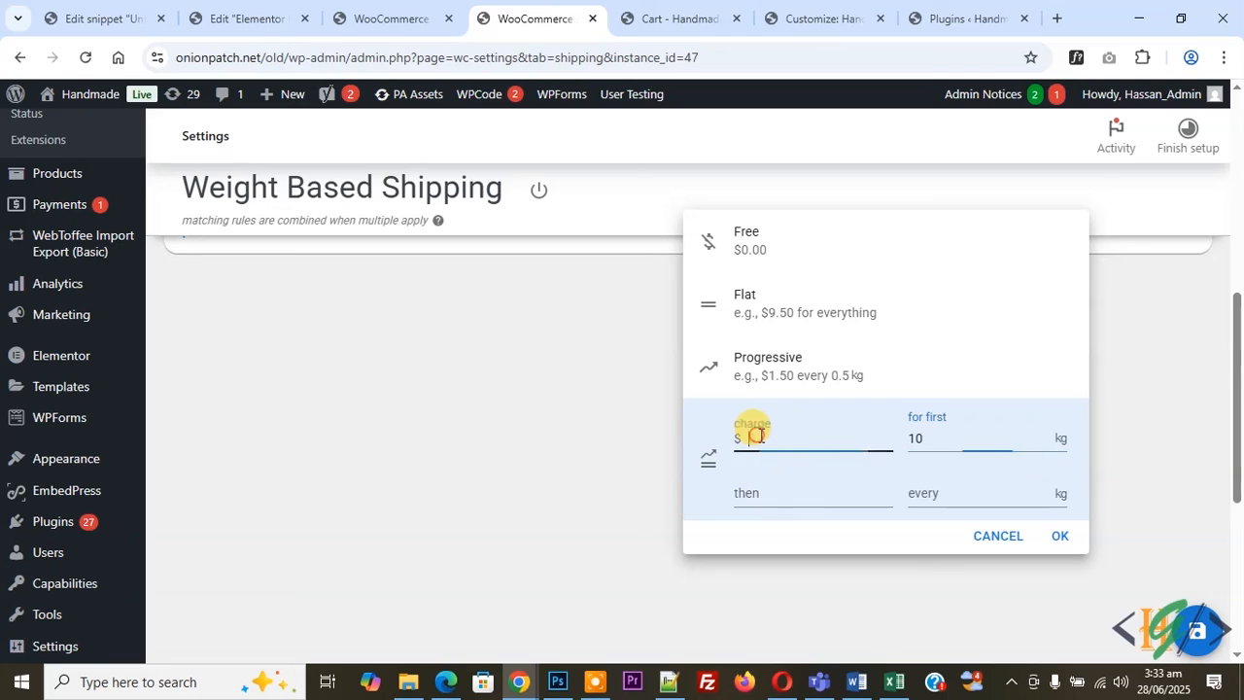
text(25)
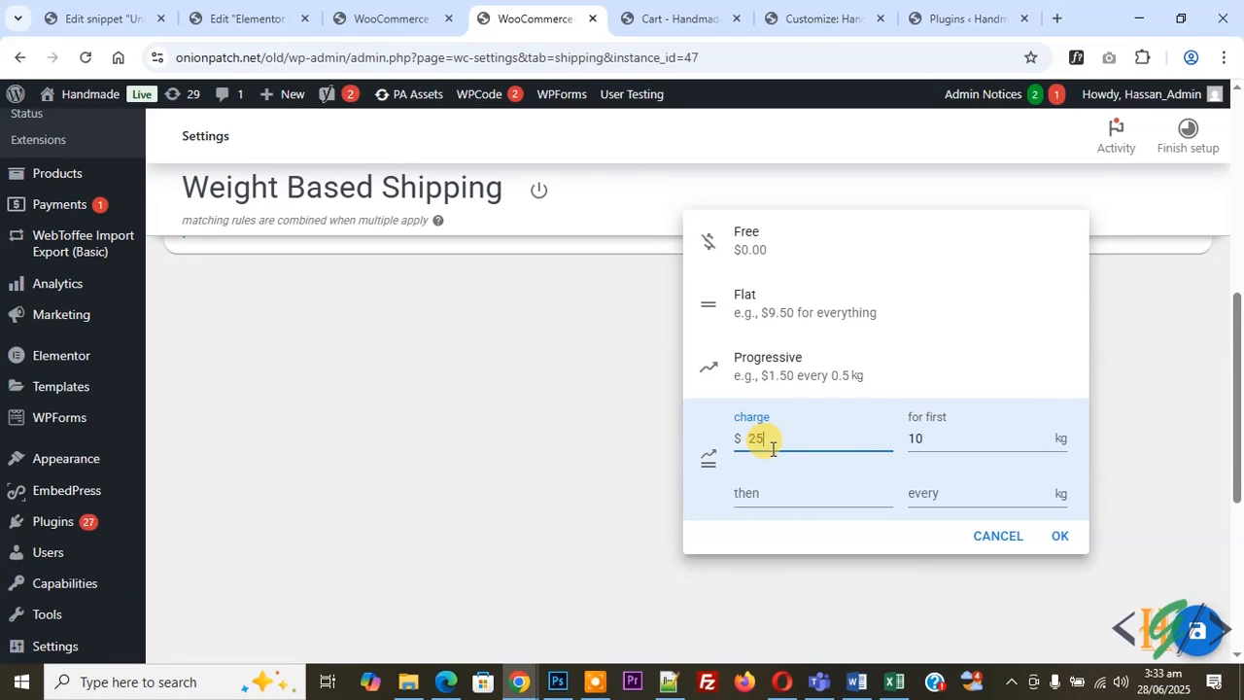
click(779, 498)
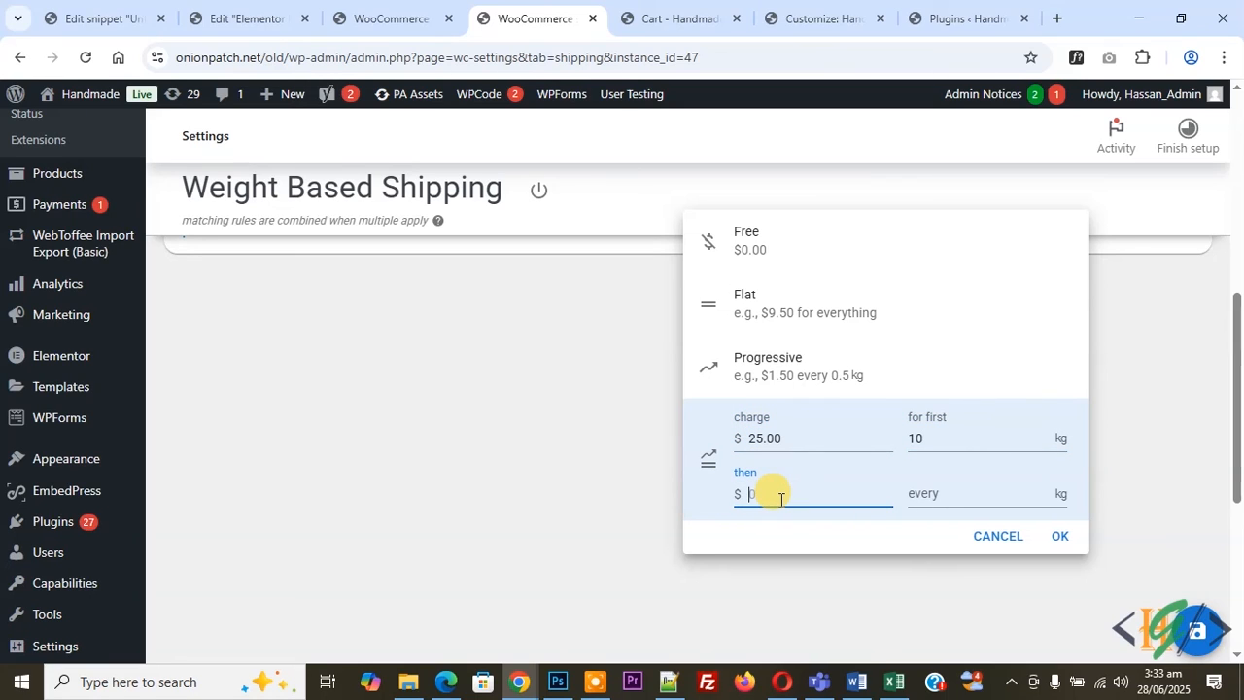
text(5)
click(966, 486)
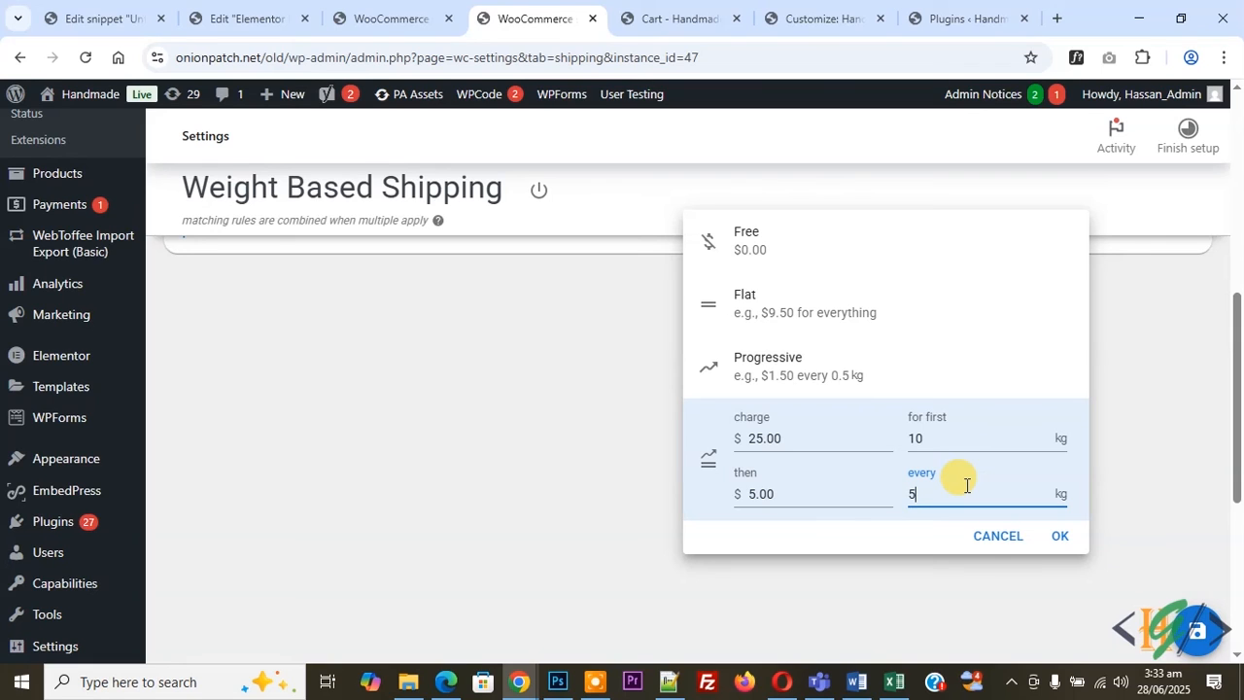
click(1048, 538)
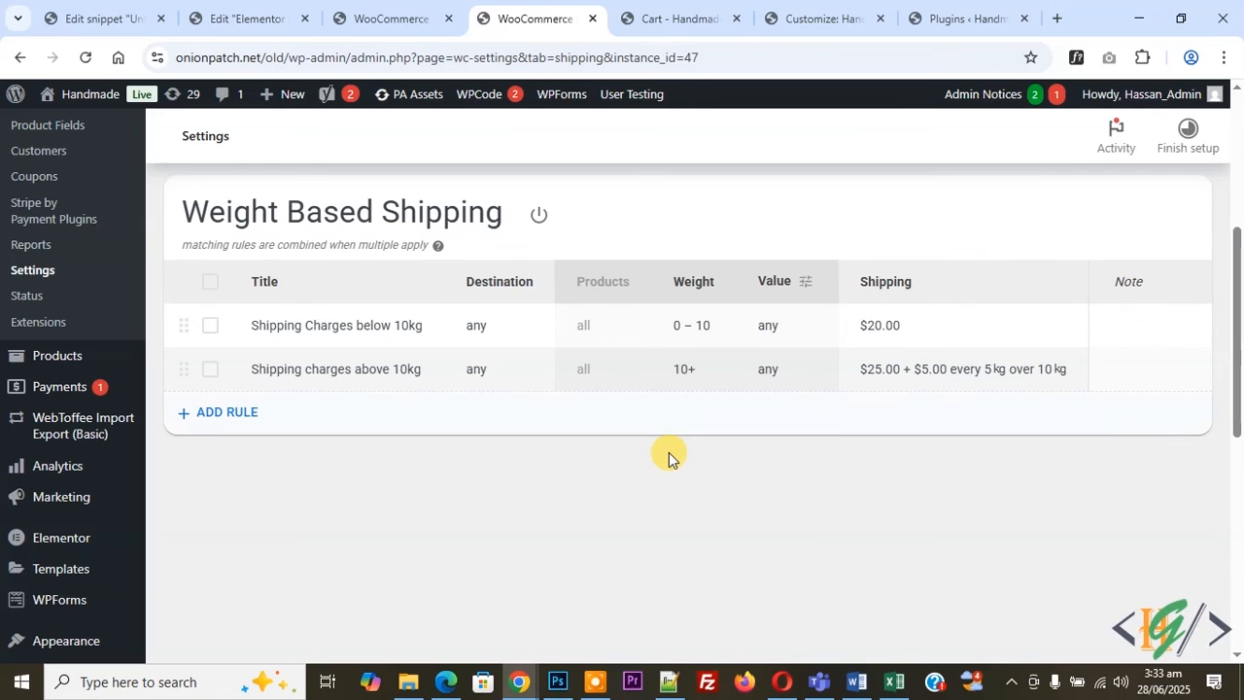
Switch to the cart tab and reload it to check the calculated shipping charge.
click(678, 19)
click(85, 57)
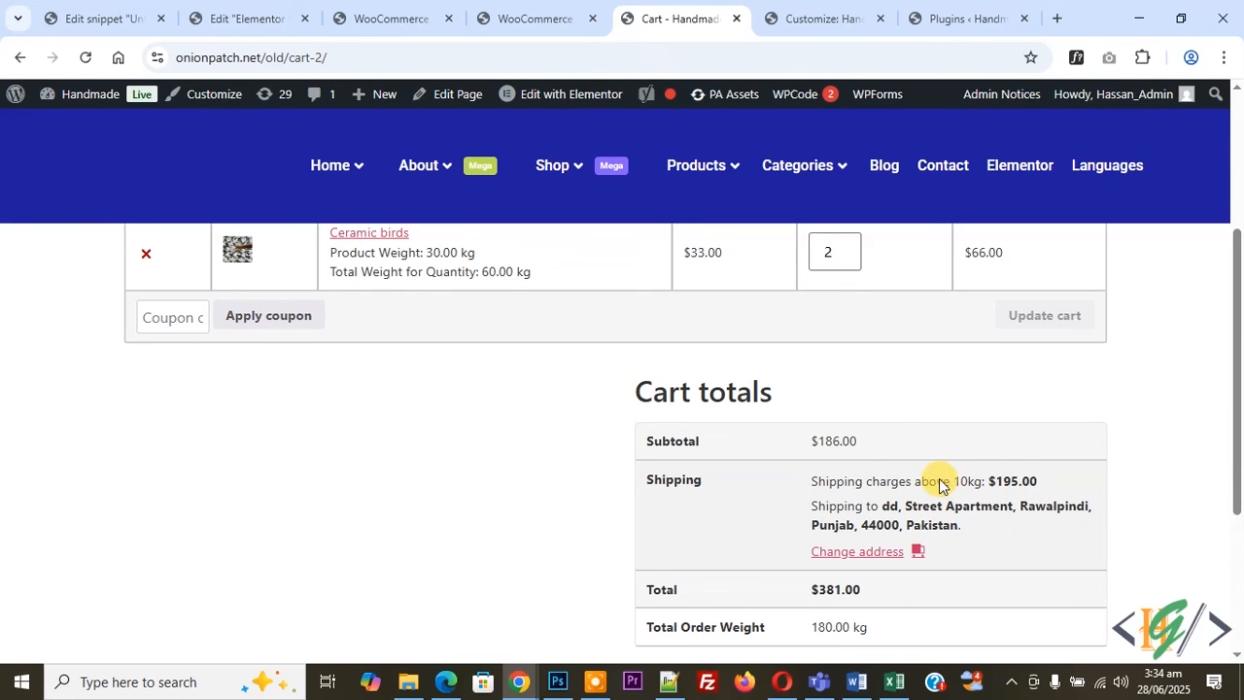
scroll(768, 466, up, 2)
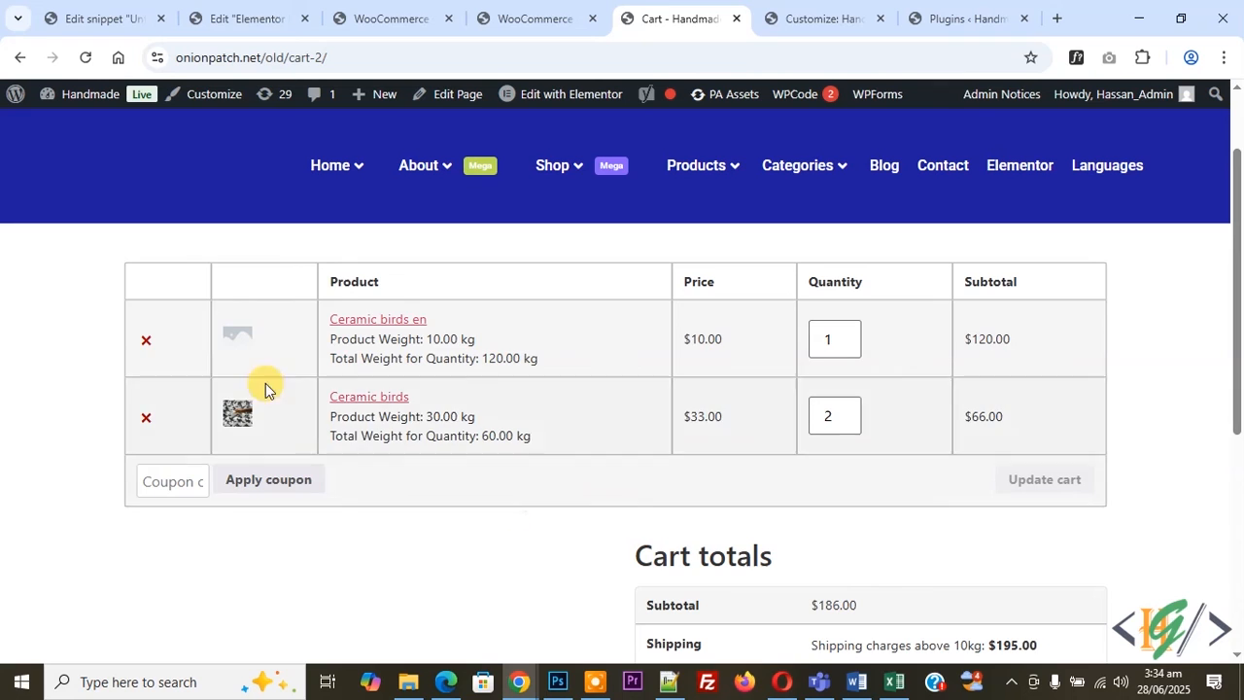
Remove "Ceramic birds en" from the cart.
click(146, 339)
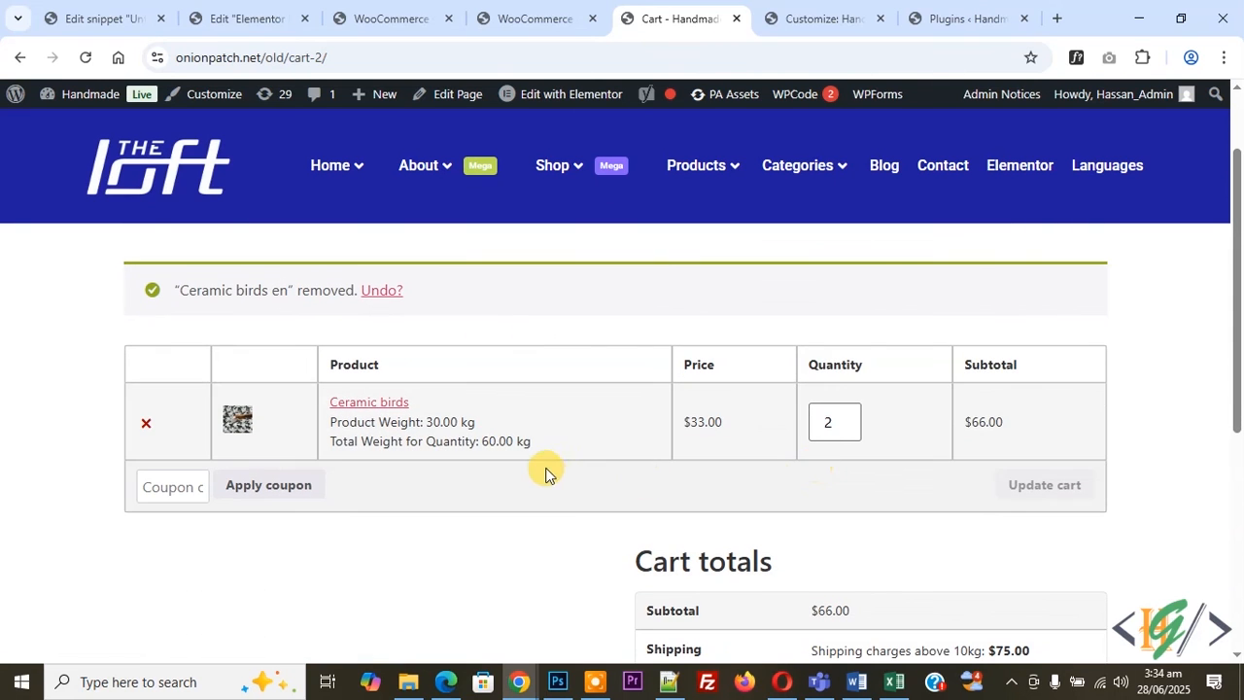
scroll(597, 477, down, 2)
scroll(768, 542, up, 2)
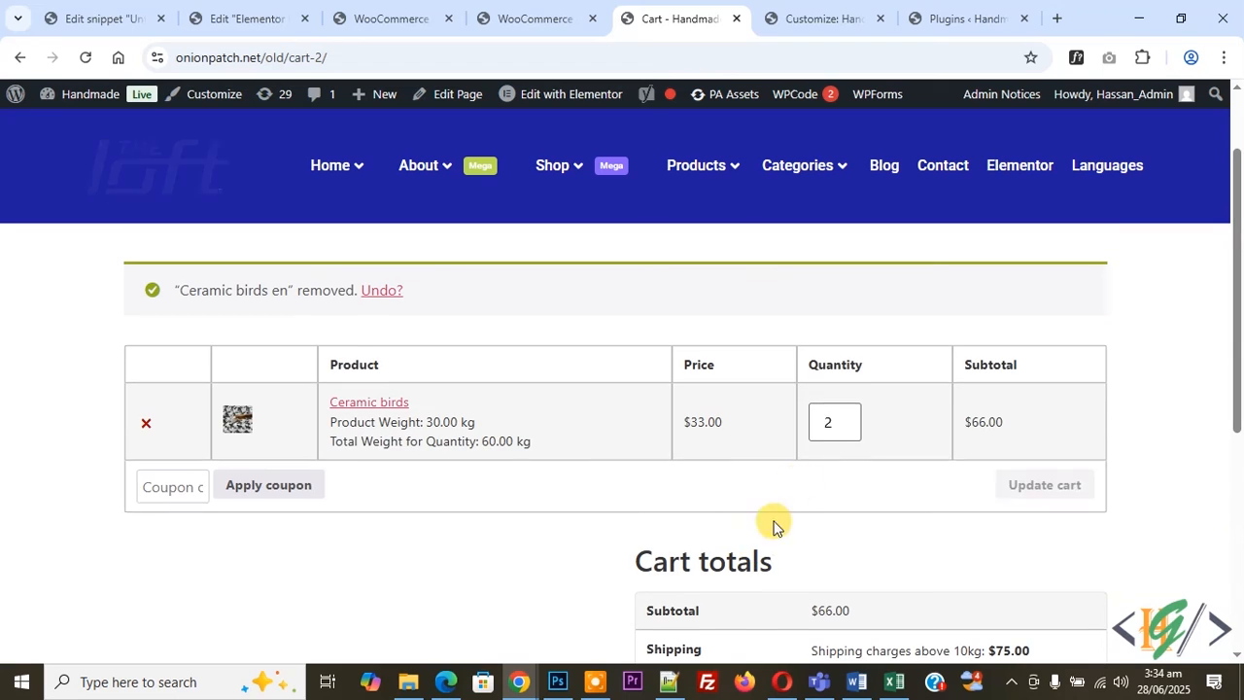
Set the Ceramic birds quantity to 1 and update the cart.
double_click(822, 424)
text(1)
click(1007, 482)
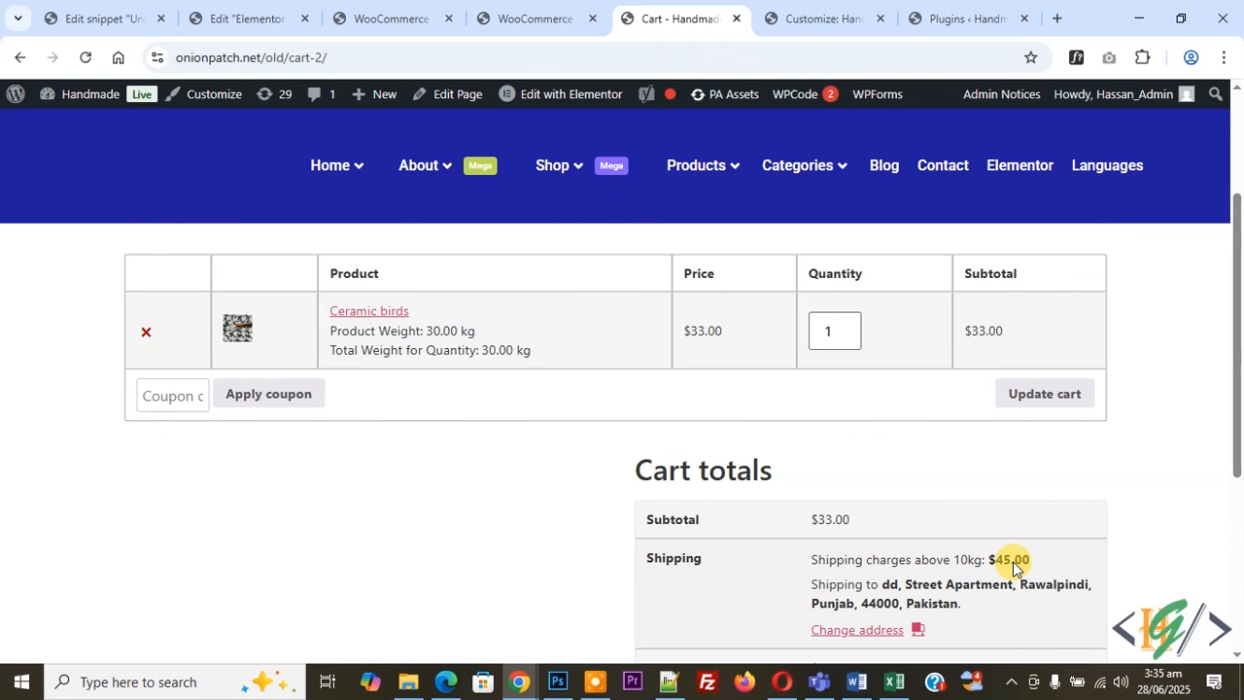
Compare the second shipping rule in the settings tab with the cart's shipping charge.
click(559, 19)
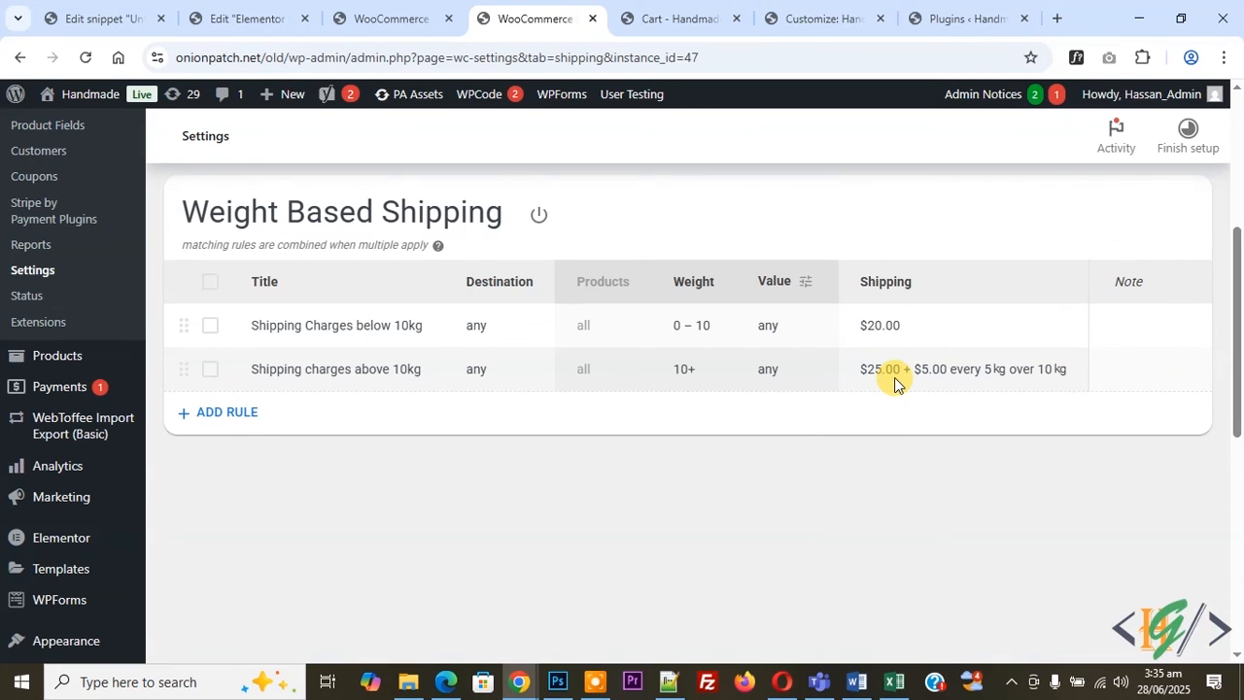
click(678, 18)
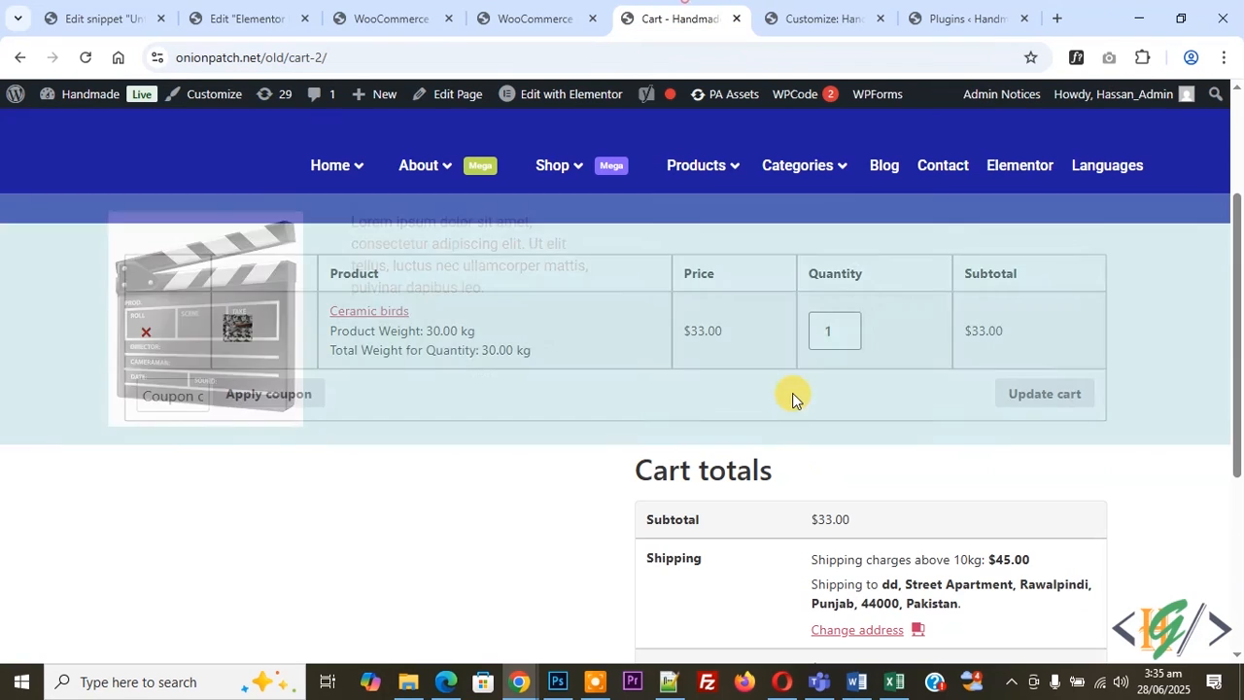